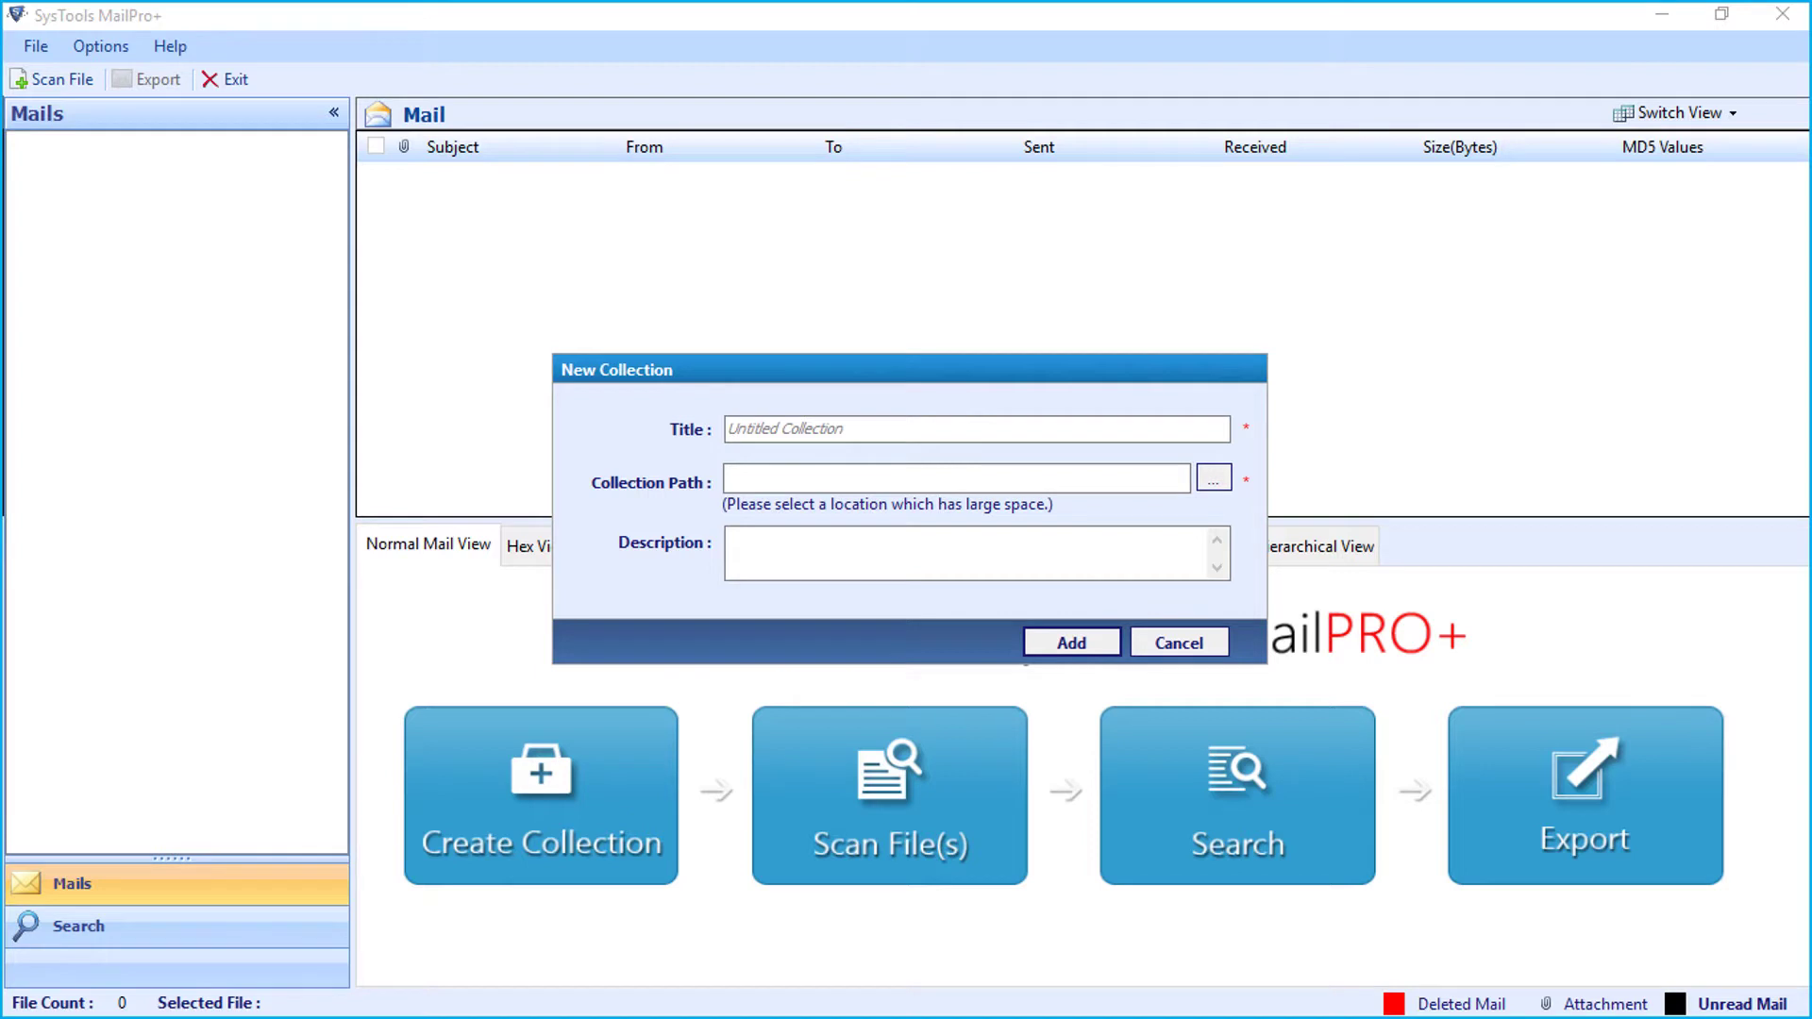
Step: Create a collection titled "Different File Formats Collection" in the Desktop folder "Multiple File Formats collection" with the description "Collection of Multiple File Formats"
text(Different File Formats Collection)
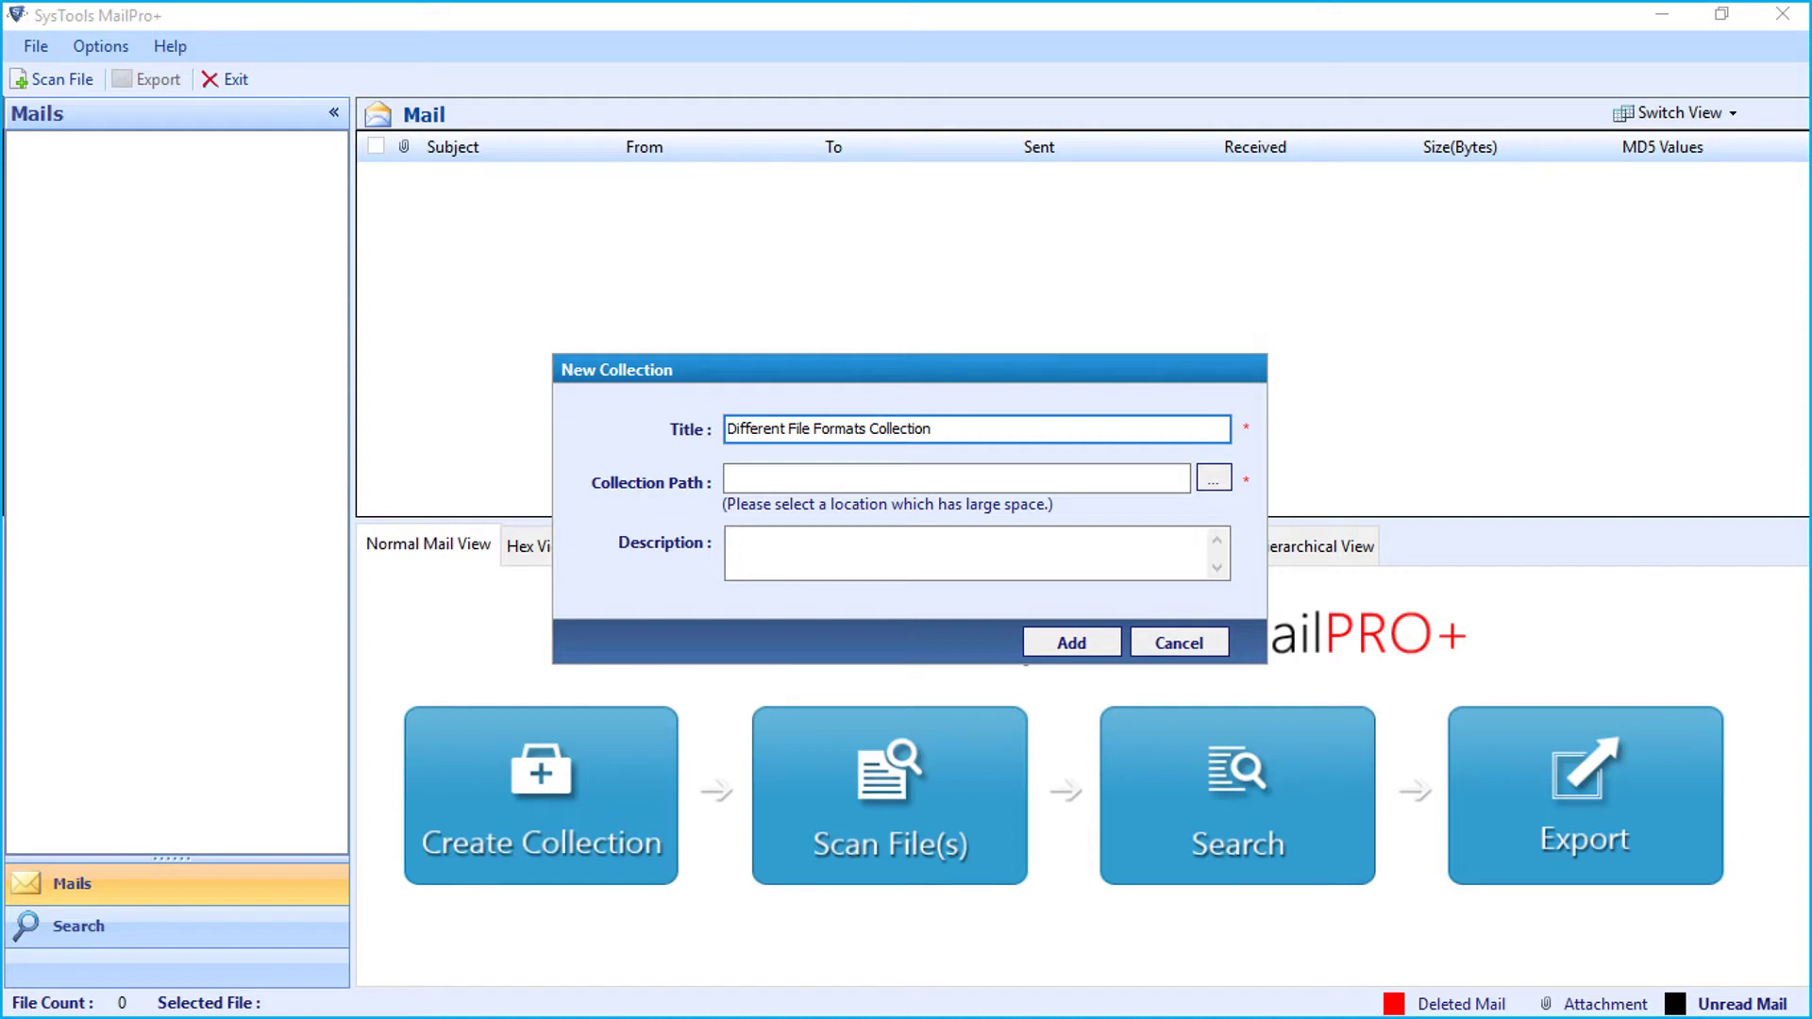
click(1213, 479)
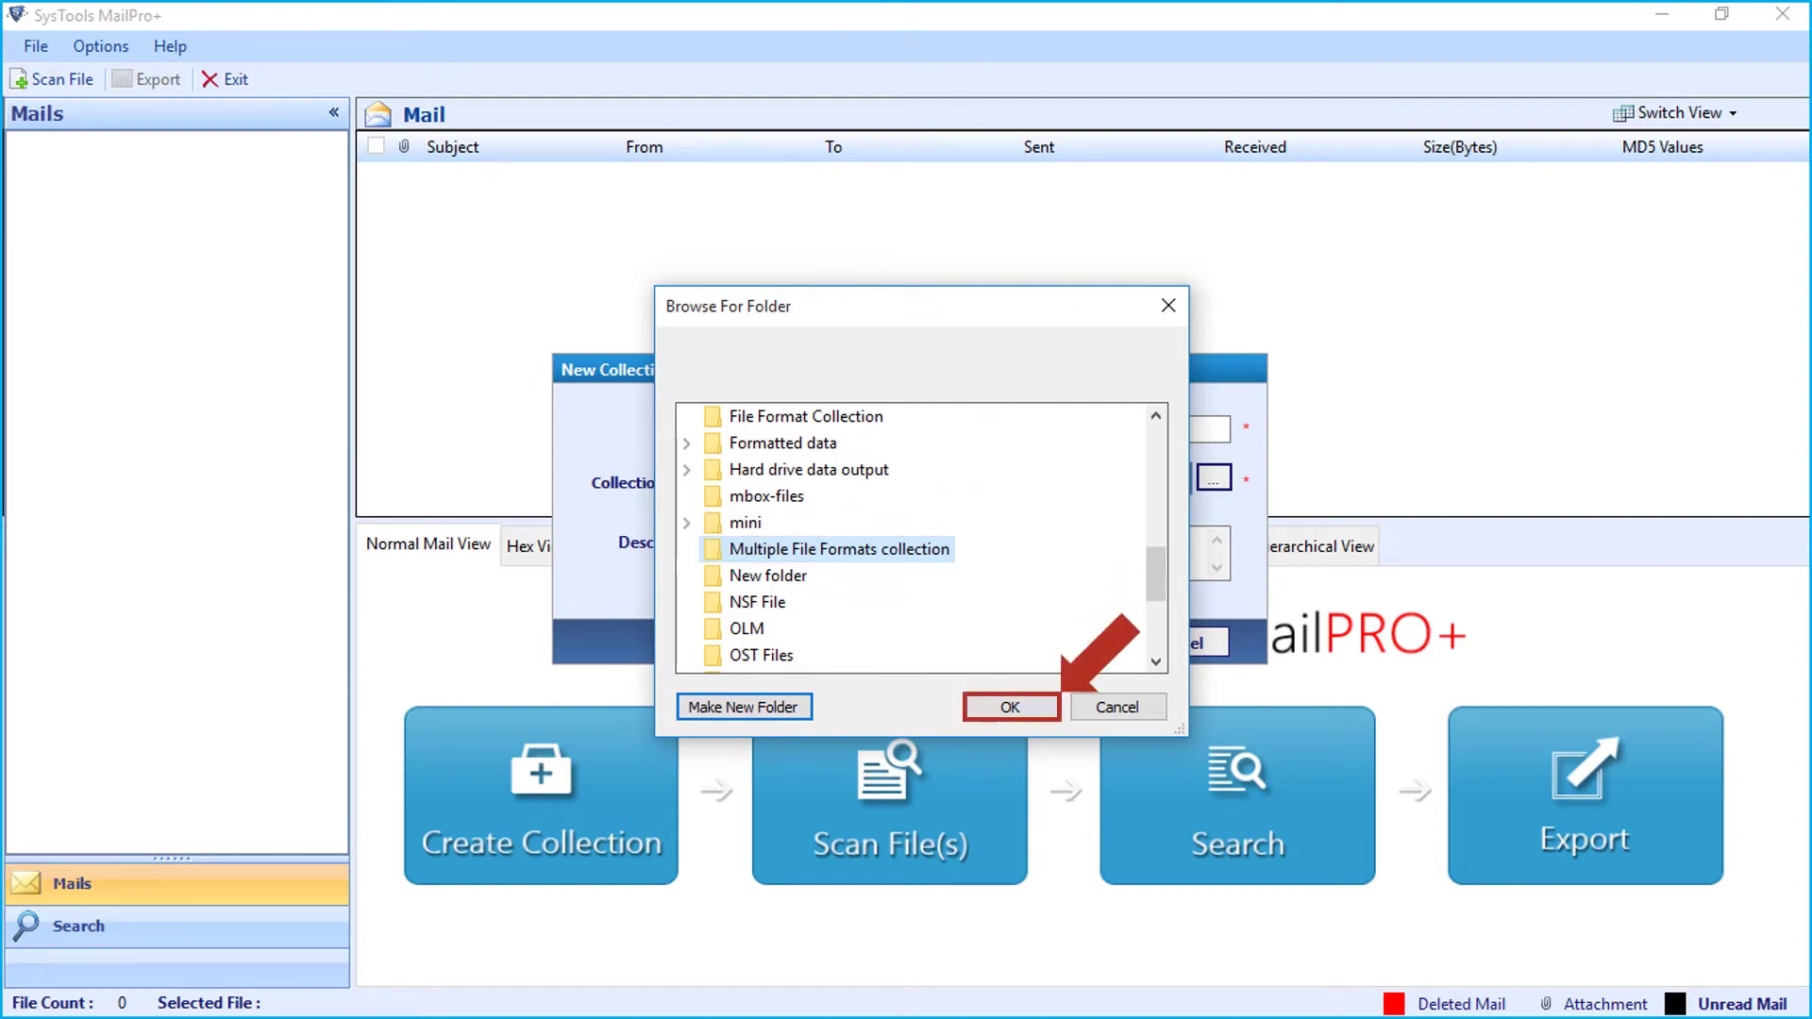
click(1009, 707)
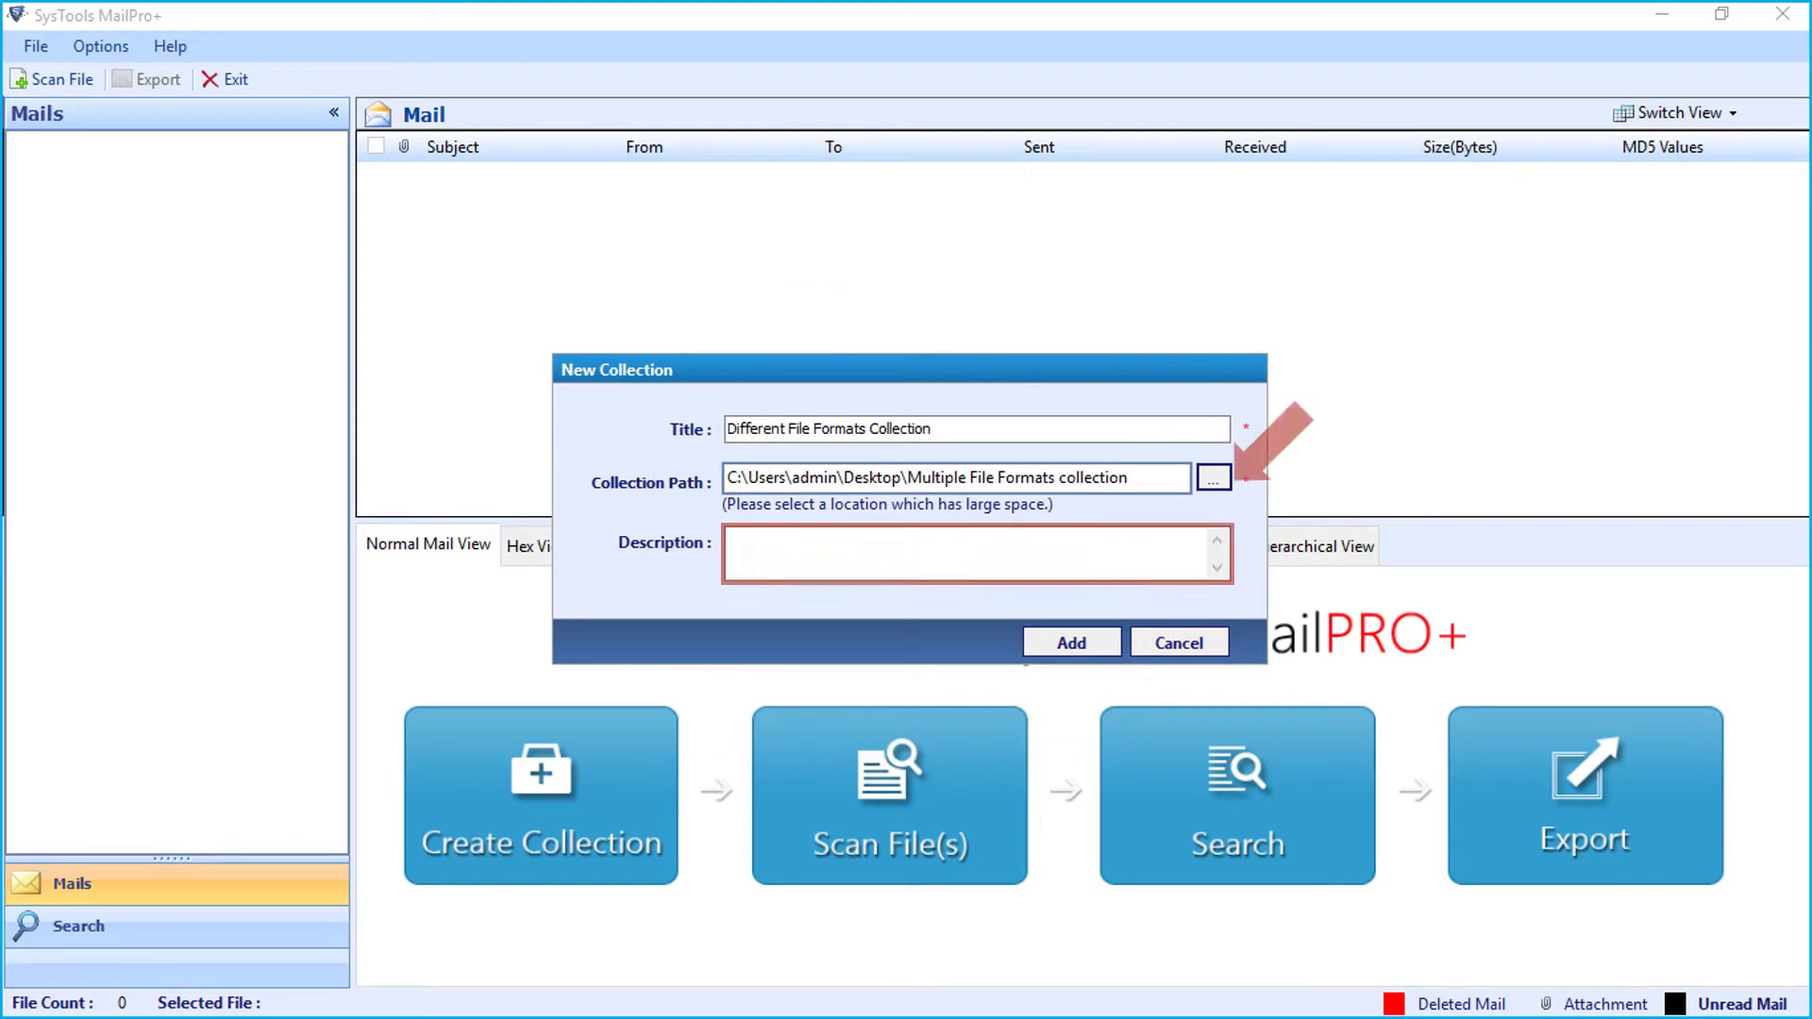
click(965, 552)
text(Collection of Multiple File Formats)
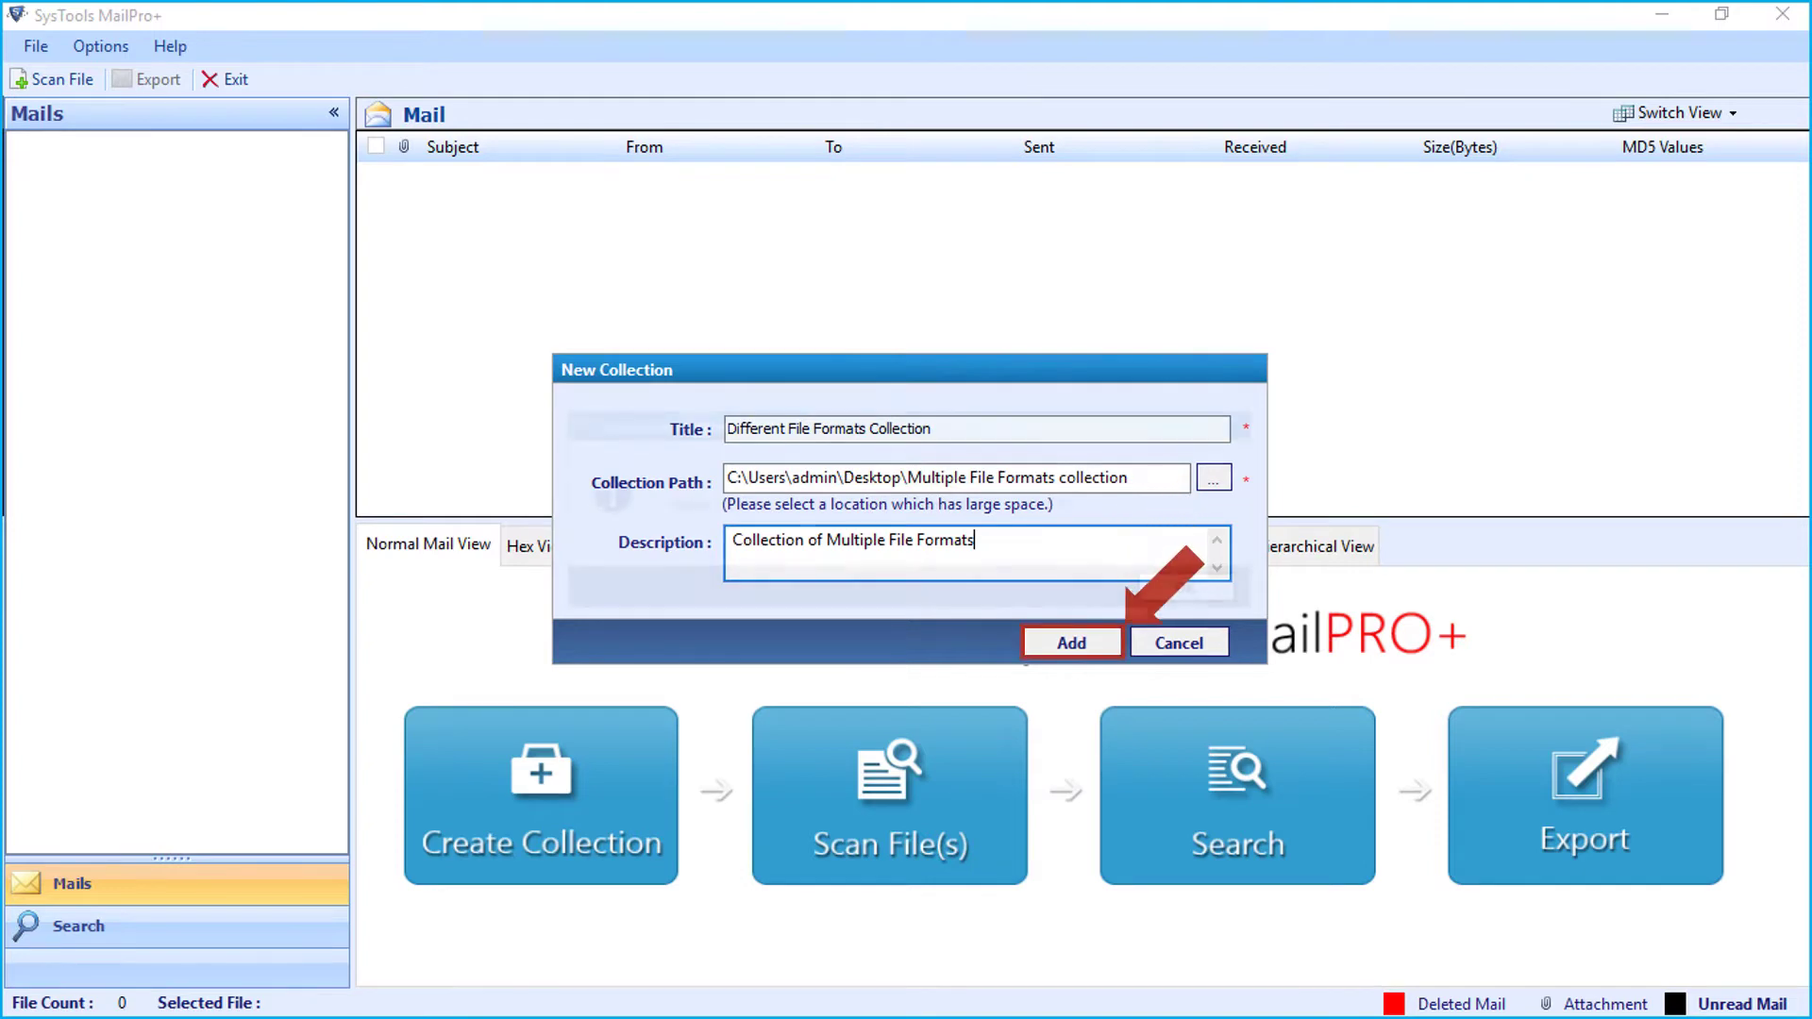
click(1070, 641)
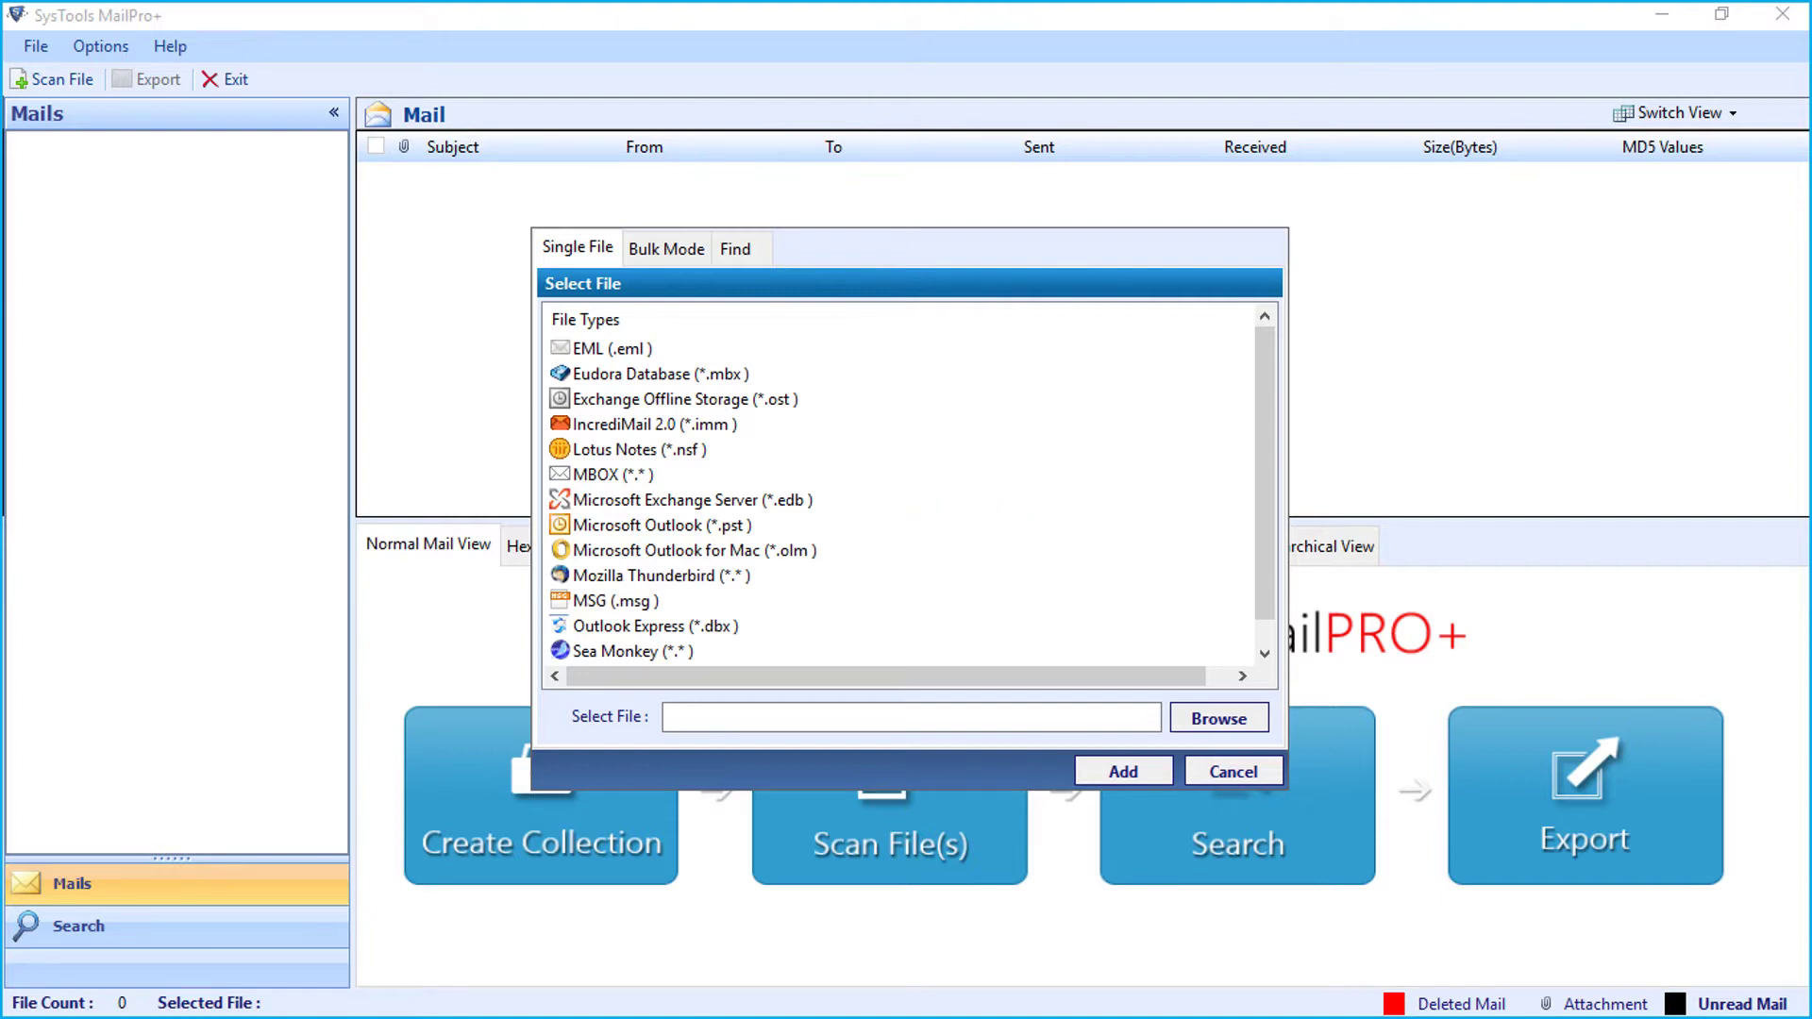
Step: Scan the Inbox folder inside EML Files into the collection as the EML (.eml) file type
click(613, 348)
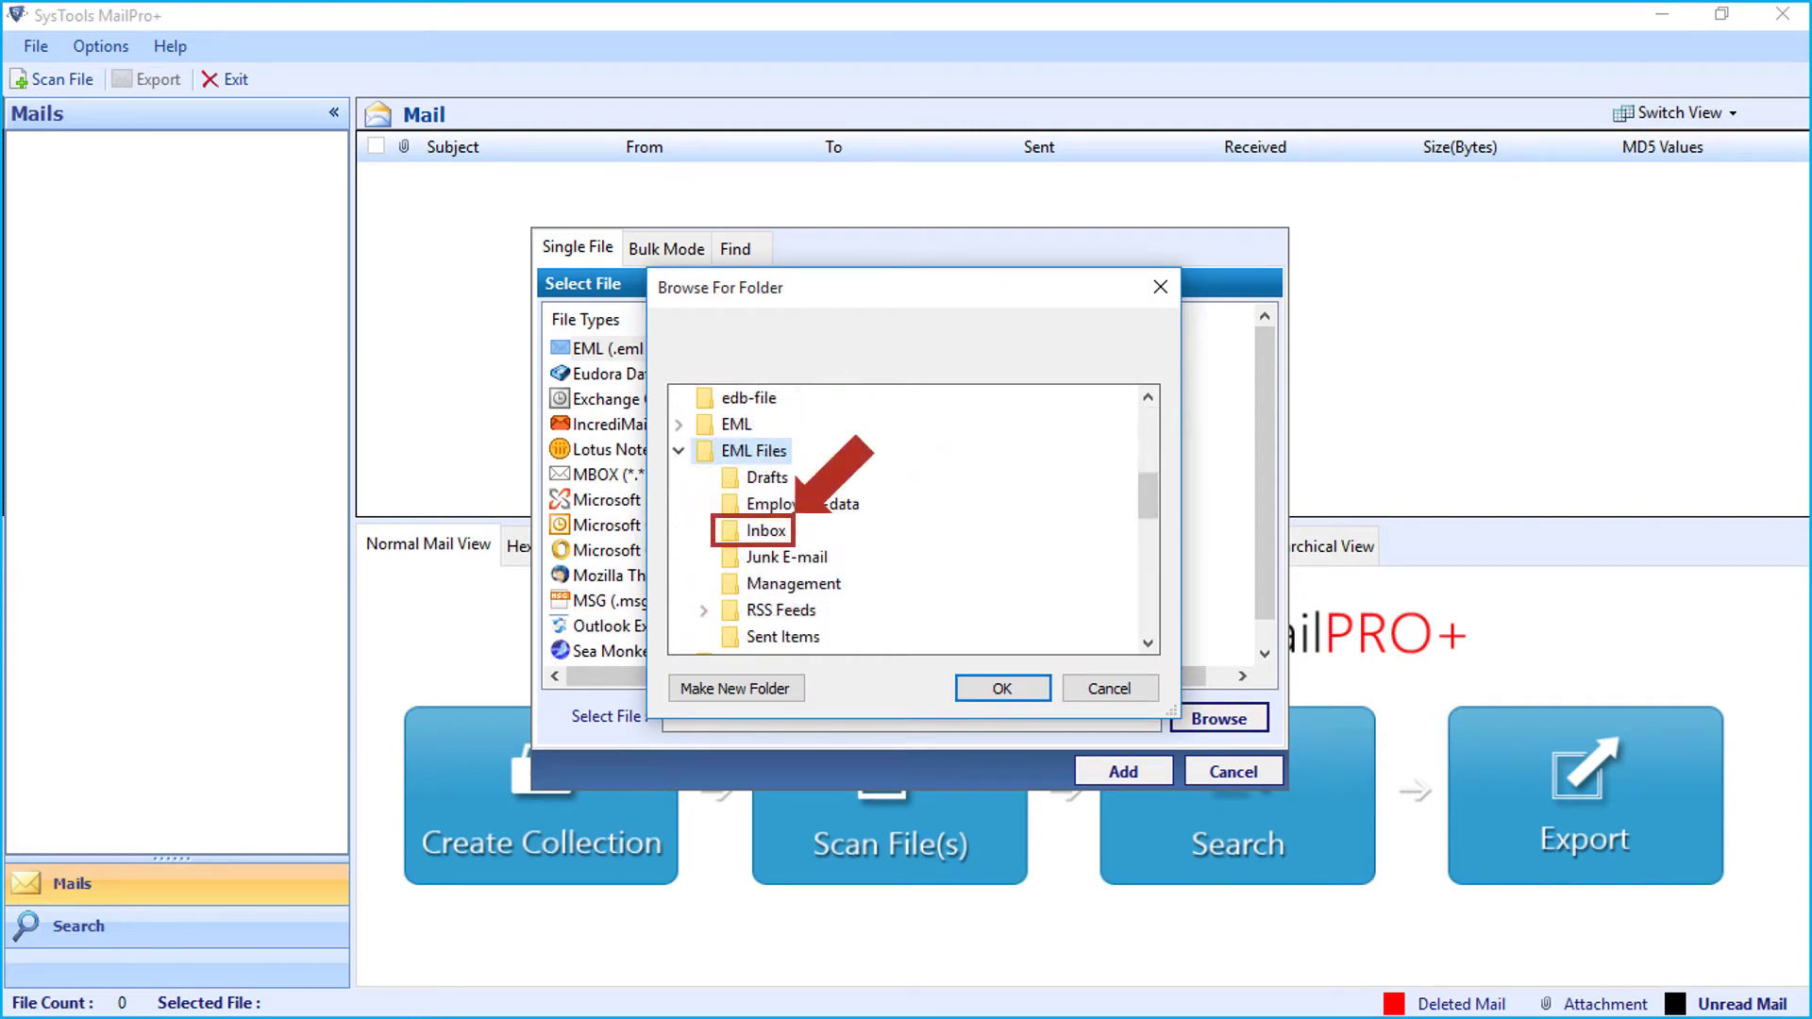
click(765, 531)
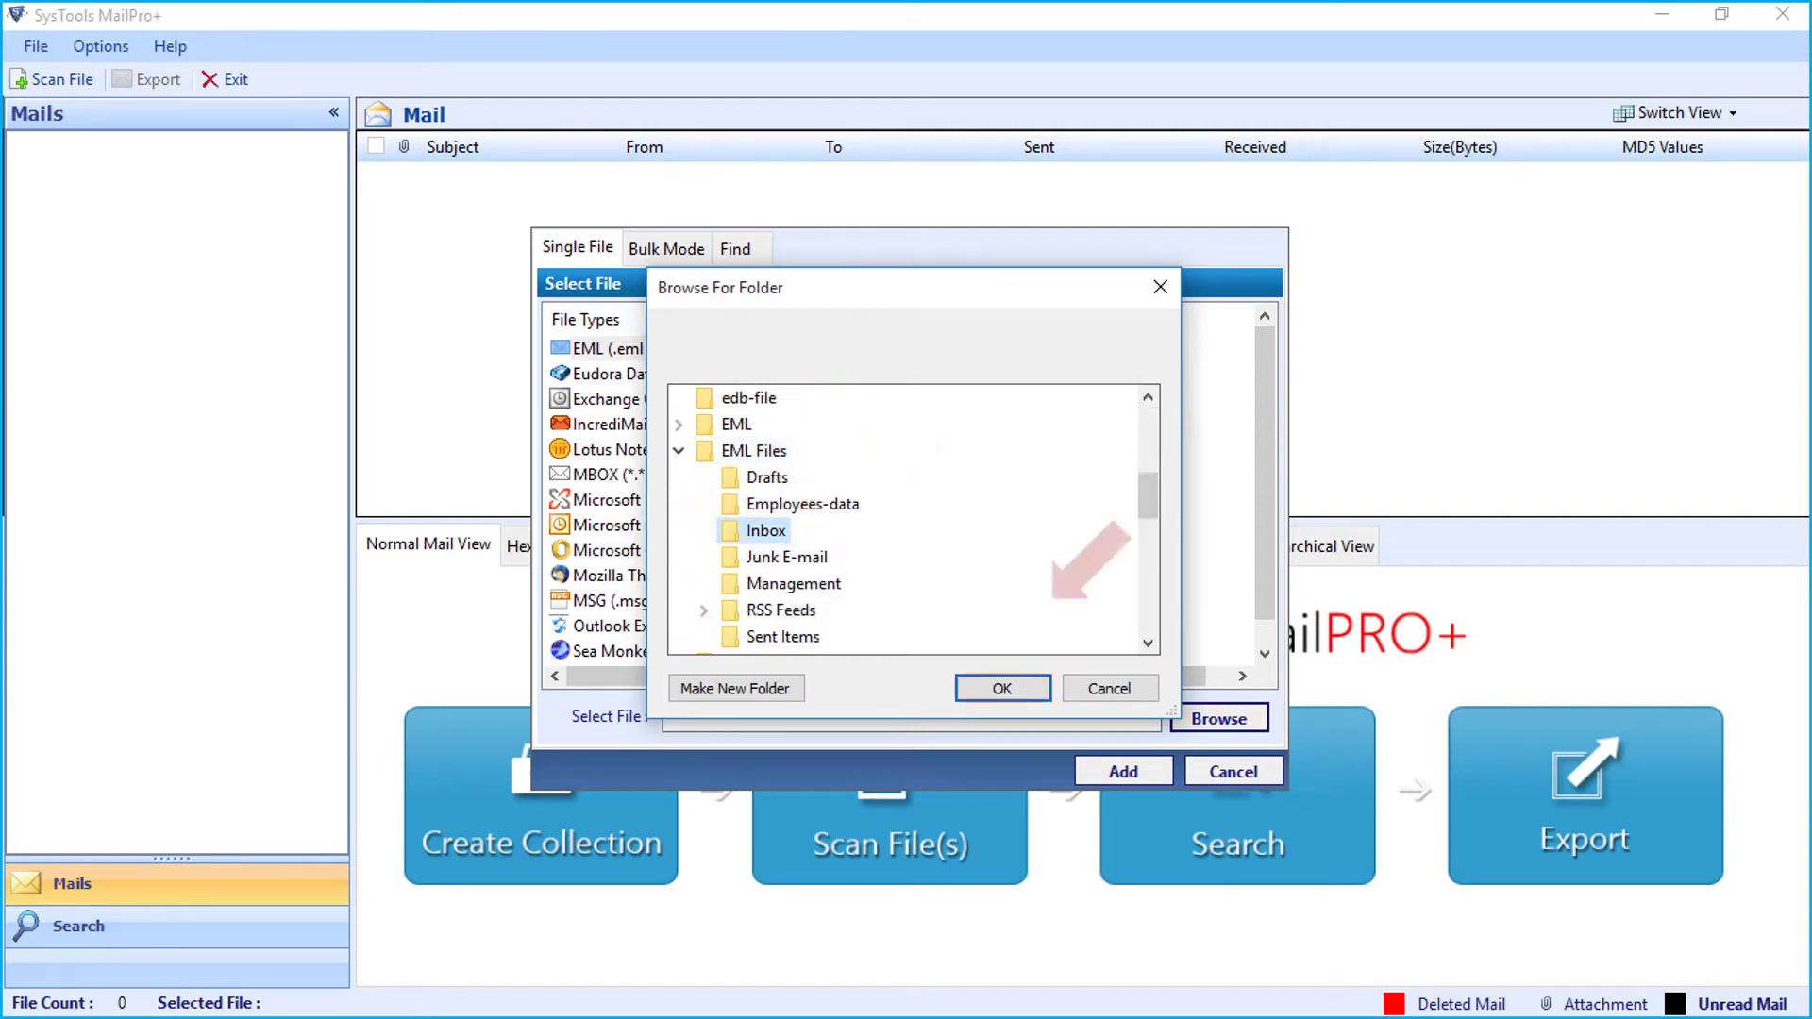
click(1001, 688)
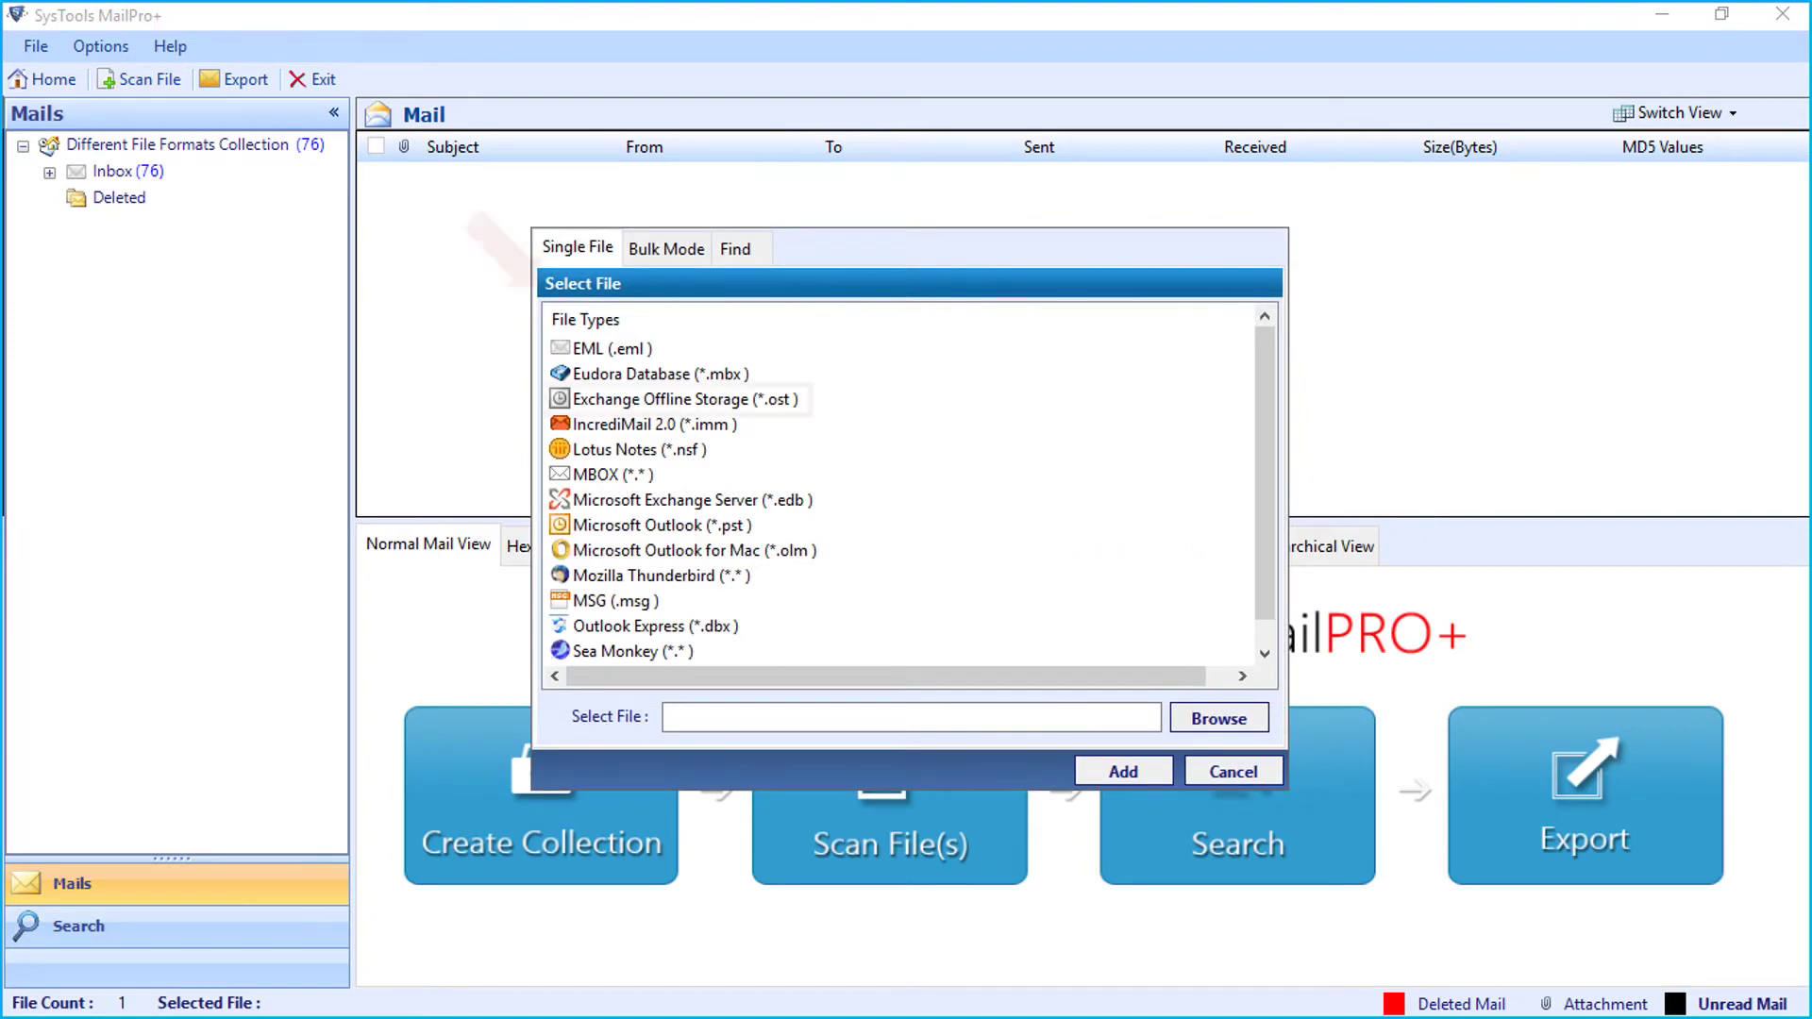
Step: Add "outlook data file.ost" from the Desktop's OST Files folder to the collection as Exchange Offline Storage
click(685, 399)
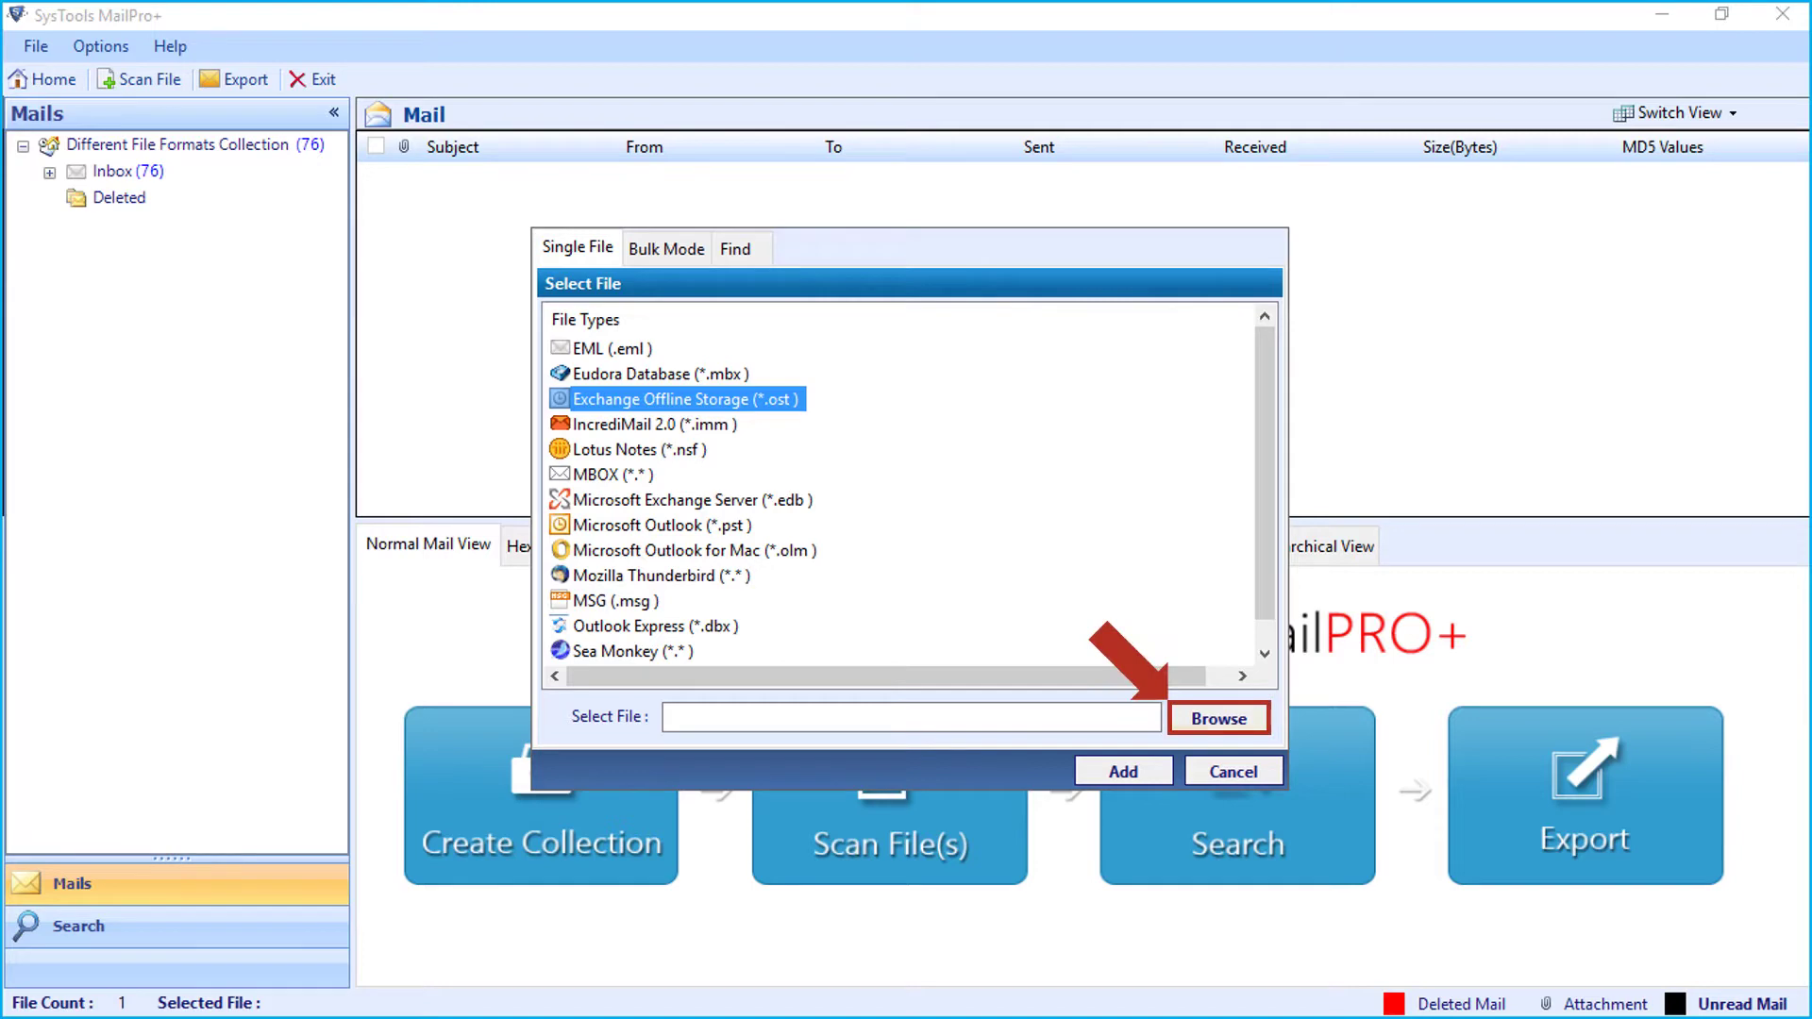
click(1219, 718)
click(1282, 604)
key(Return)
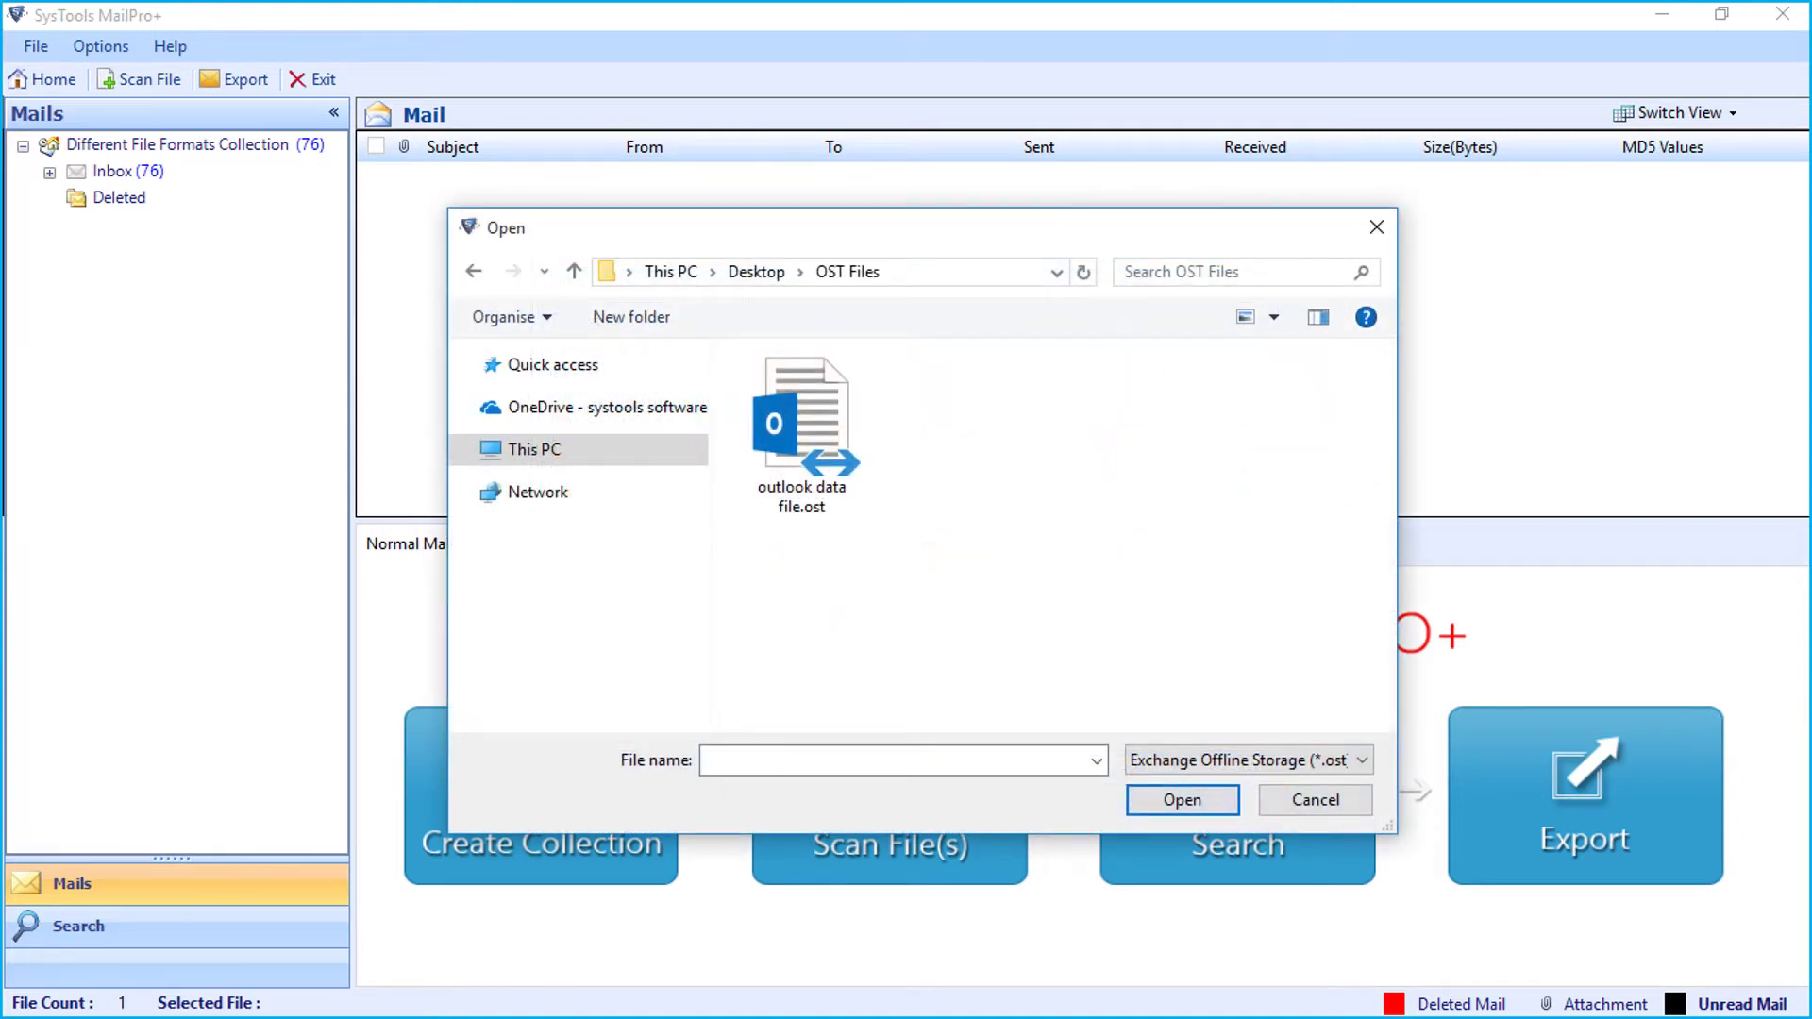
click(802, 435)
click(801, 432)
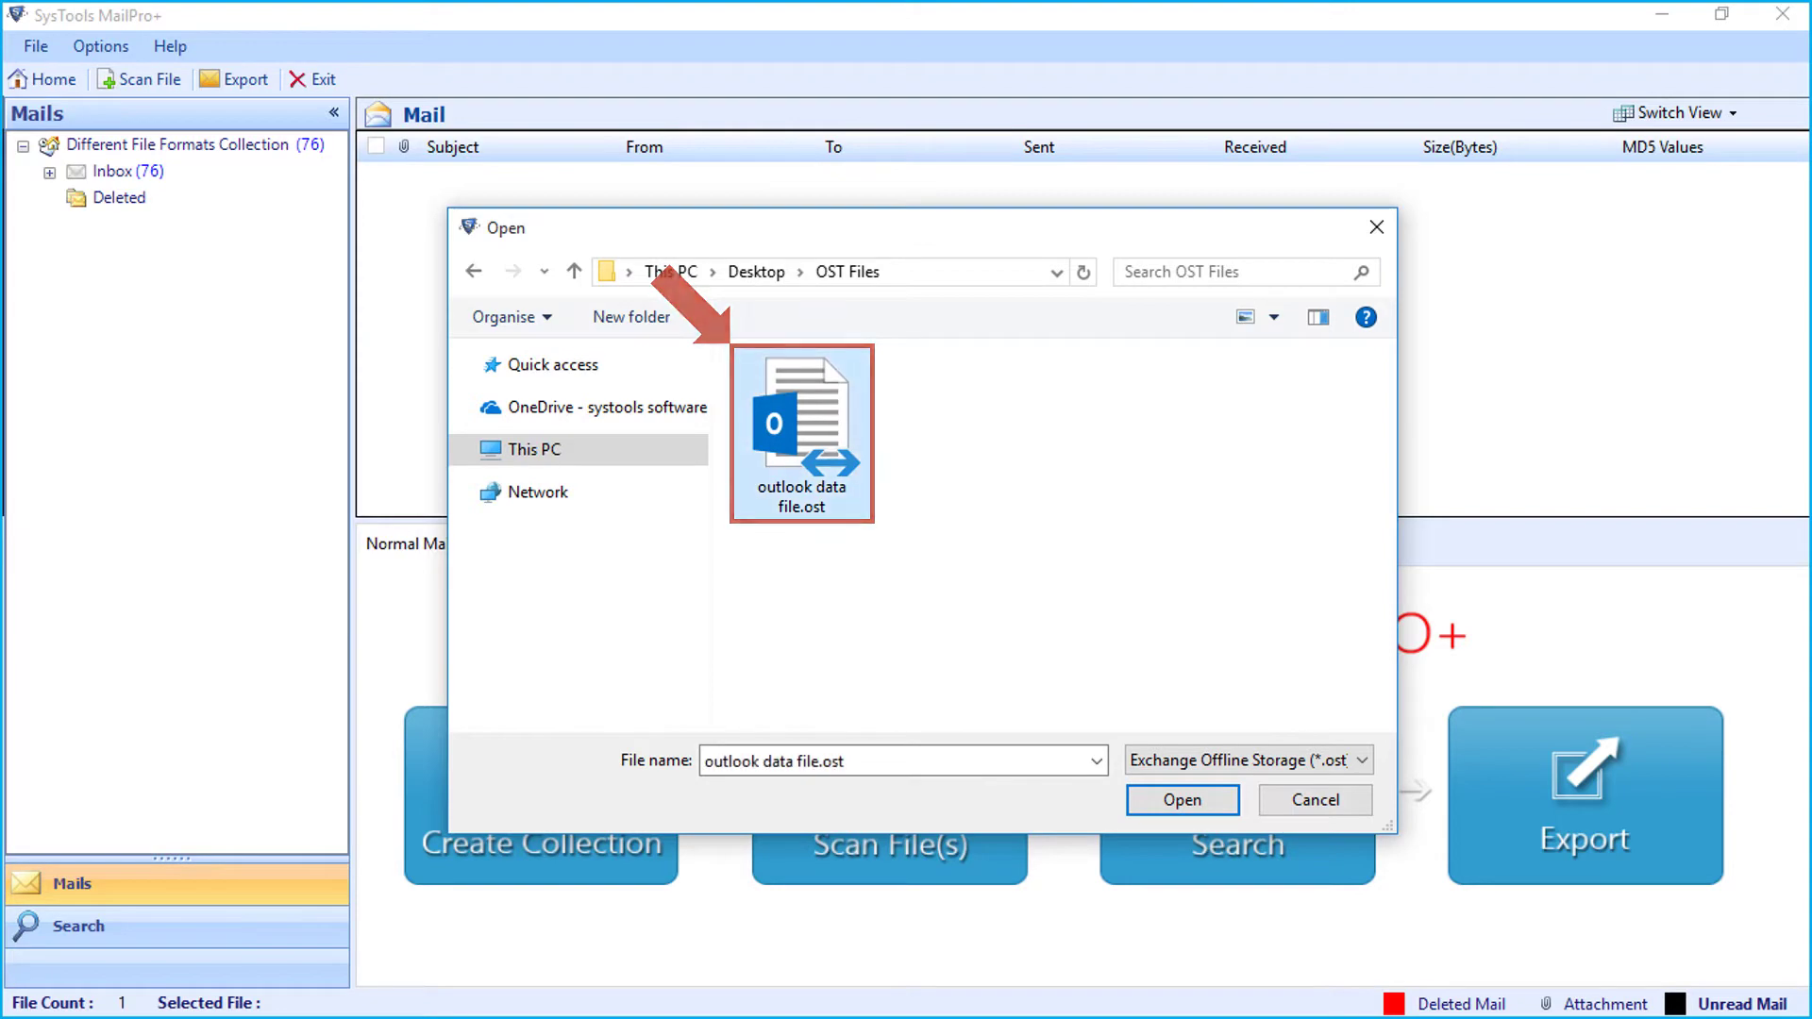
click(1182, 800)
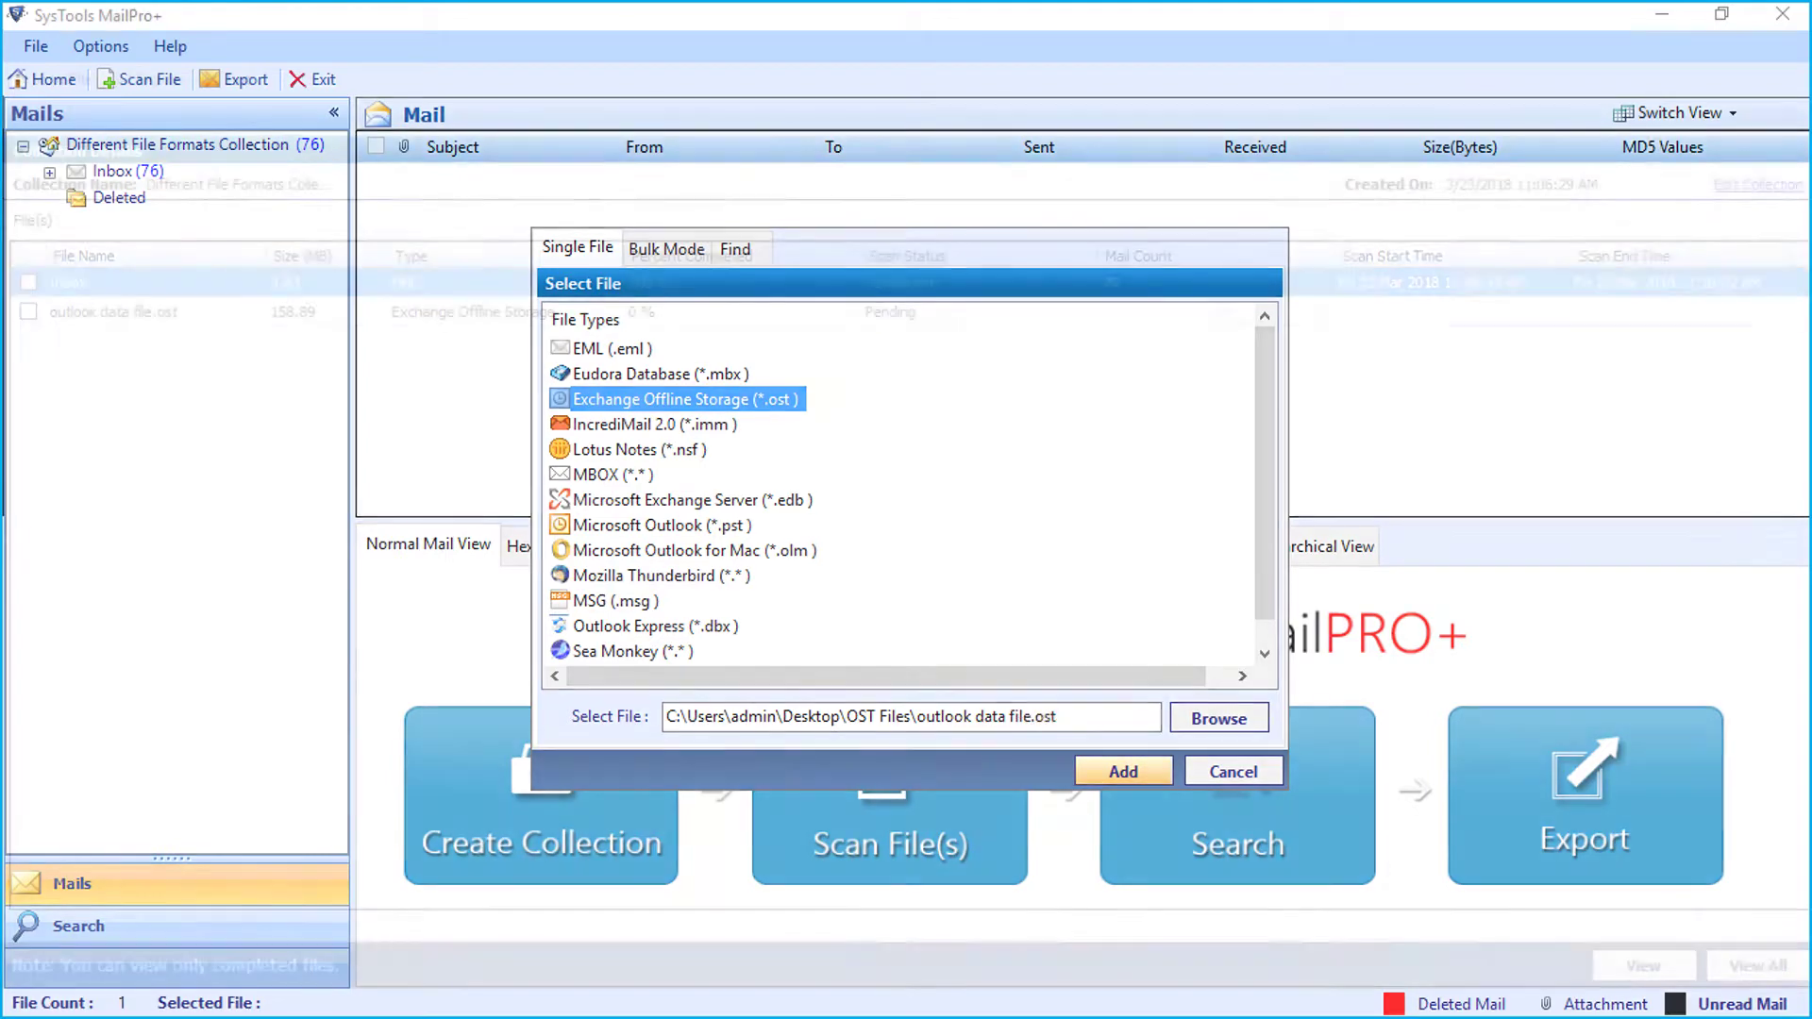
key(Return)
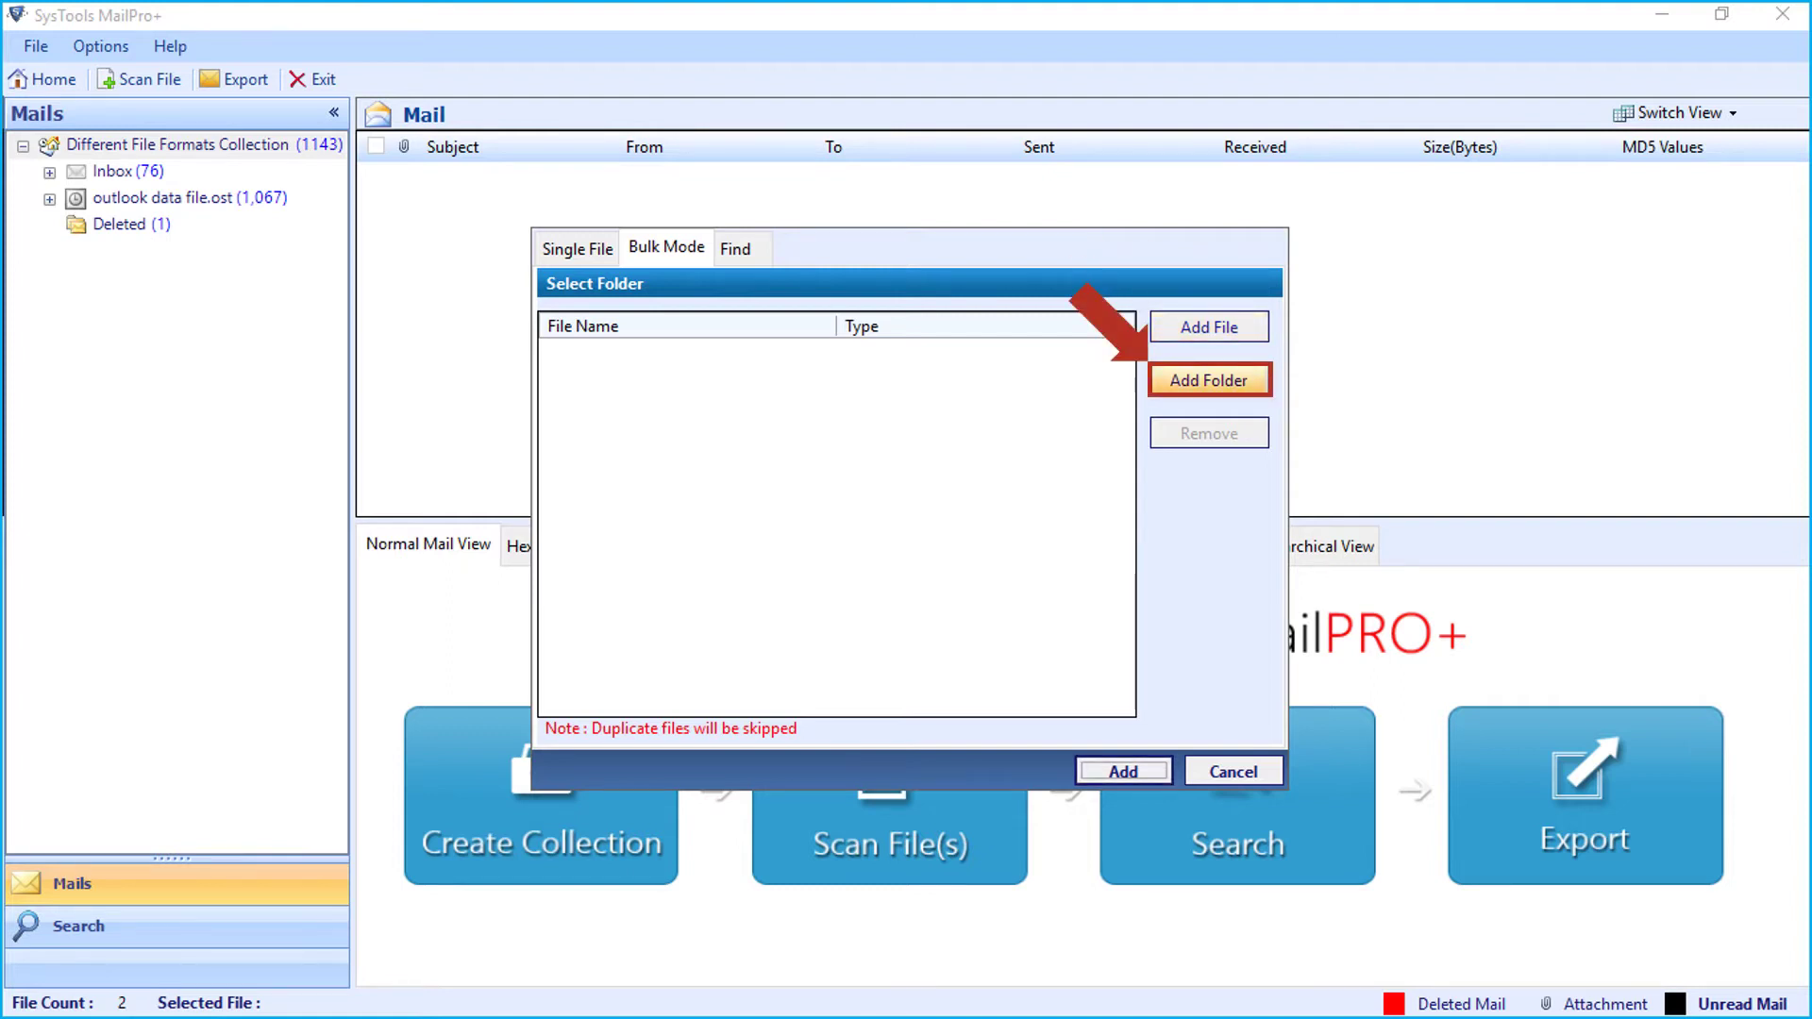
Step: Load the OLM folder into the bulk scan list and keep Microsoft Outlook for Mac as the first file's type
click(1209, 380)
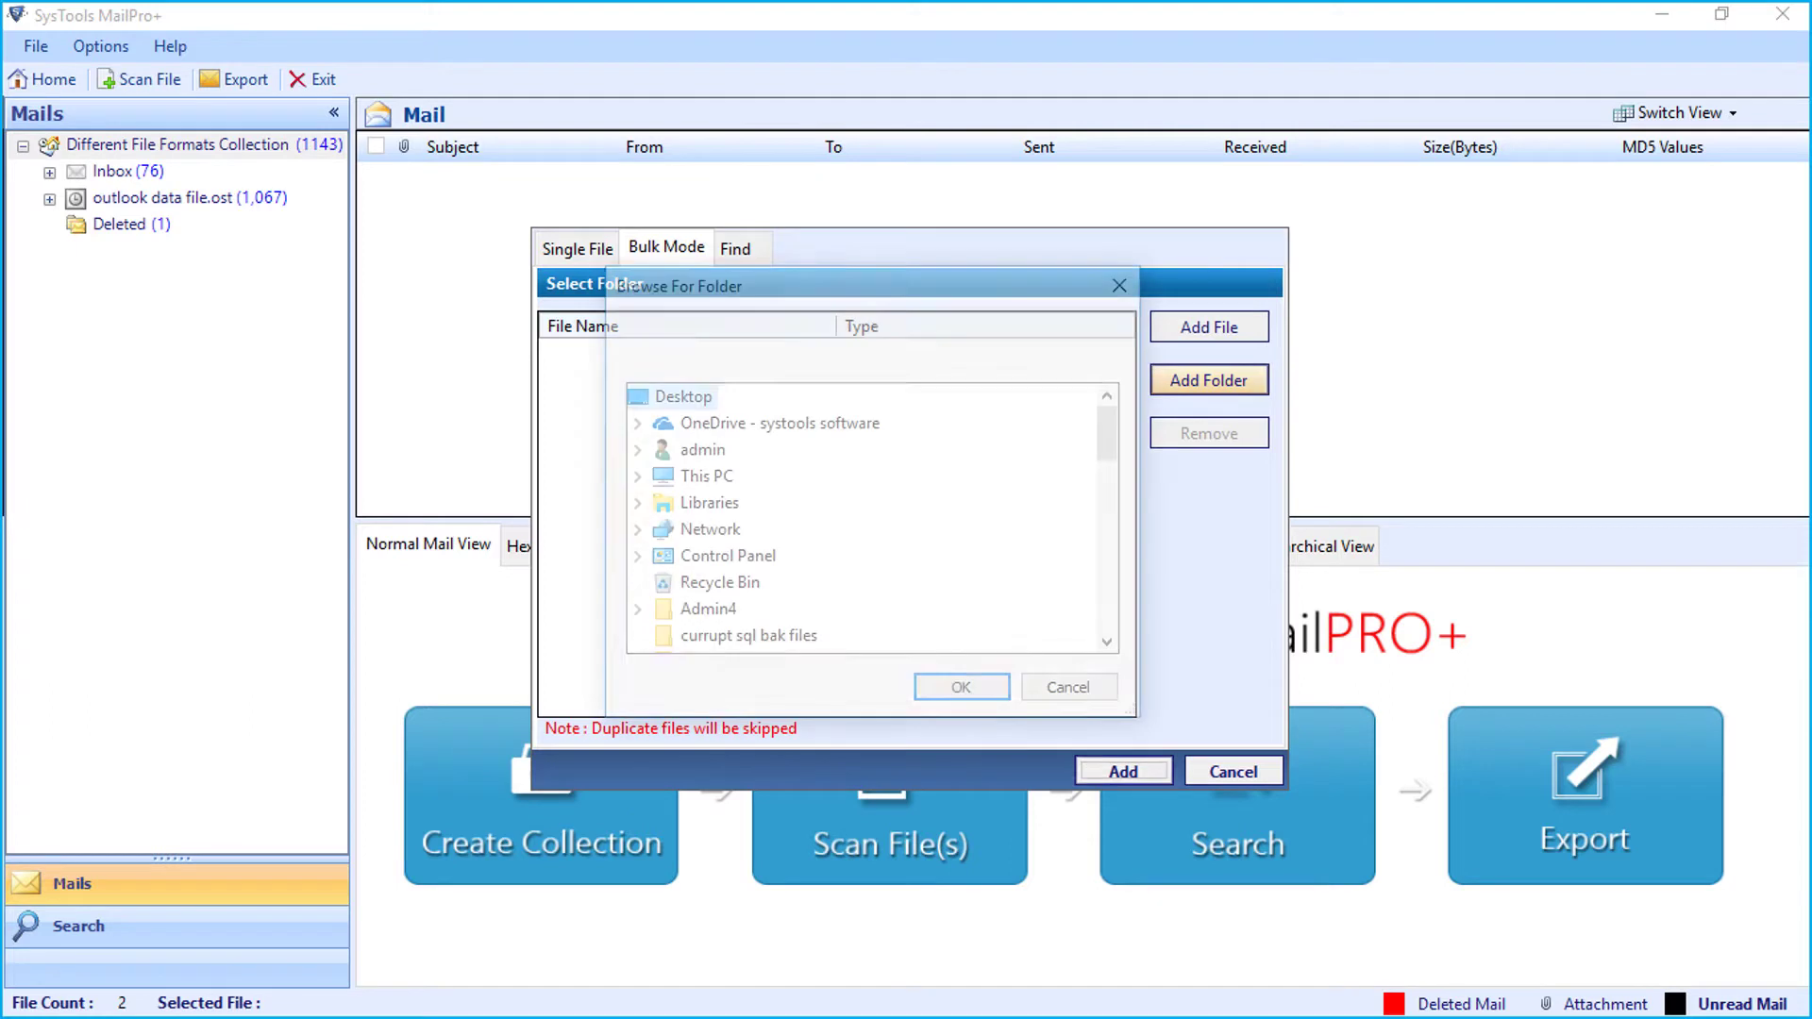
scroll(864, 517, down, 8)
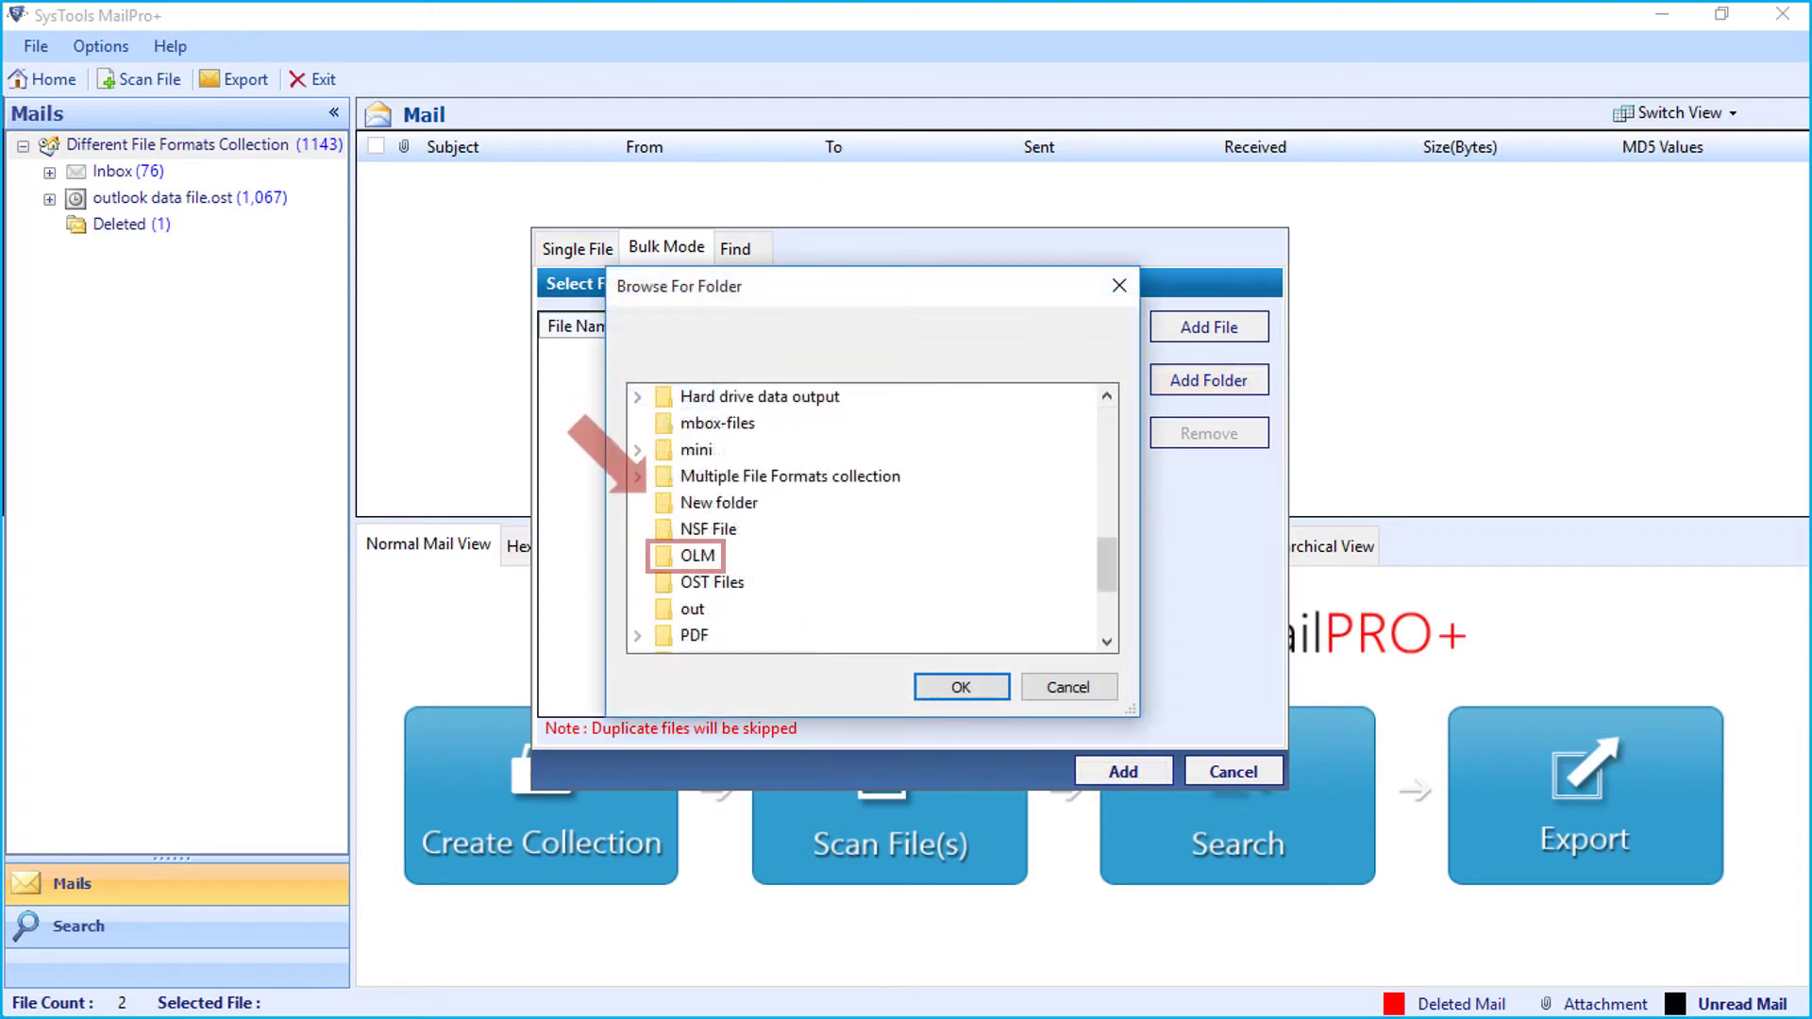
click(696, 556)
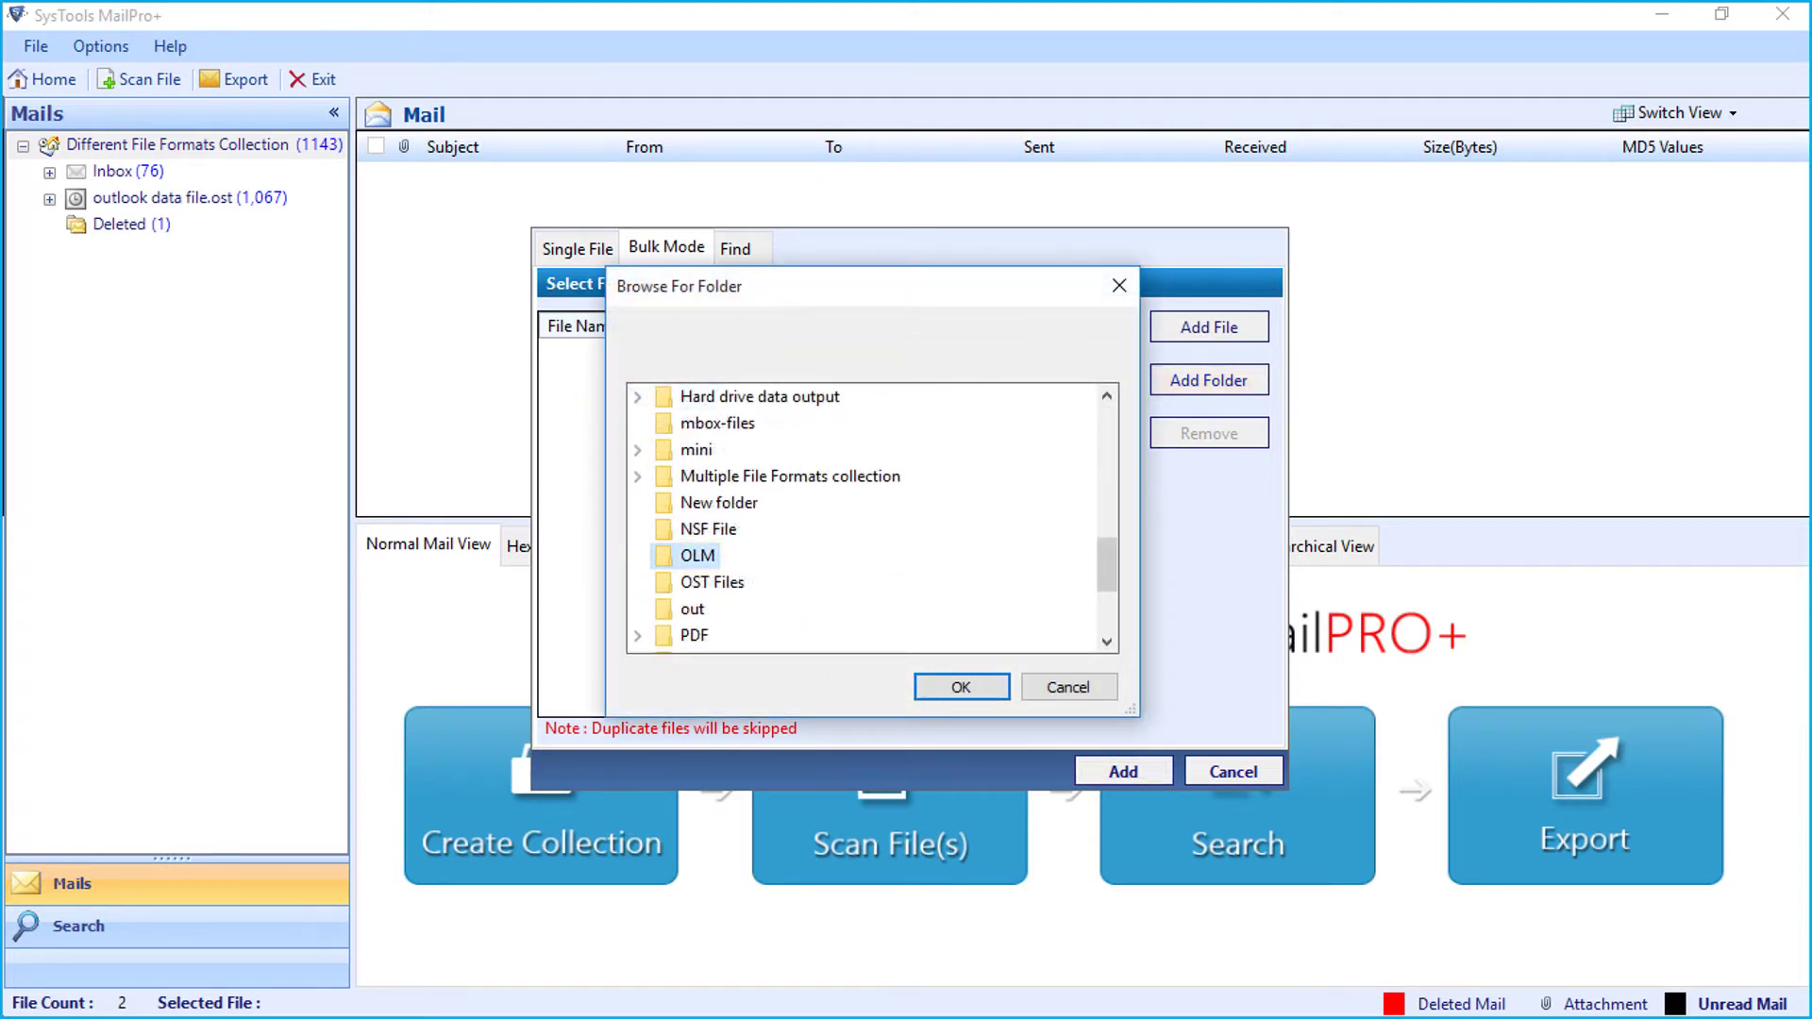
key(Return)
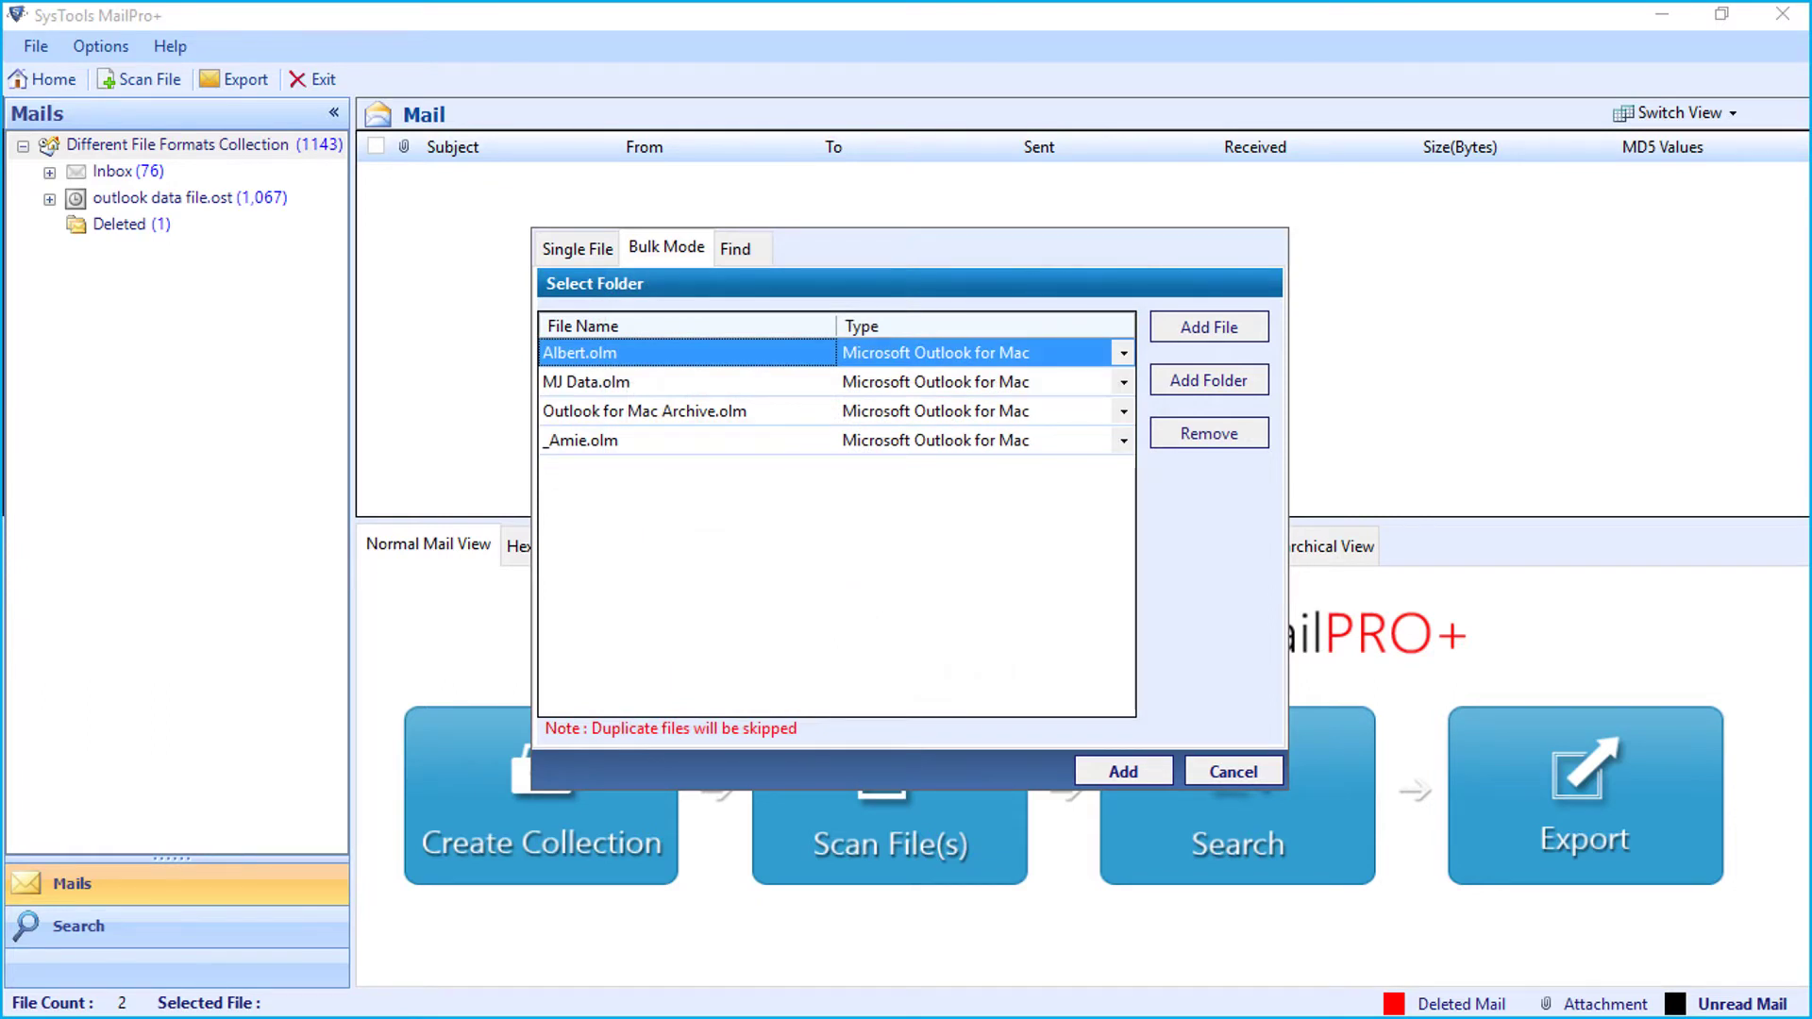
key(alt+Down)
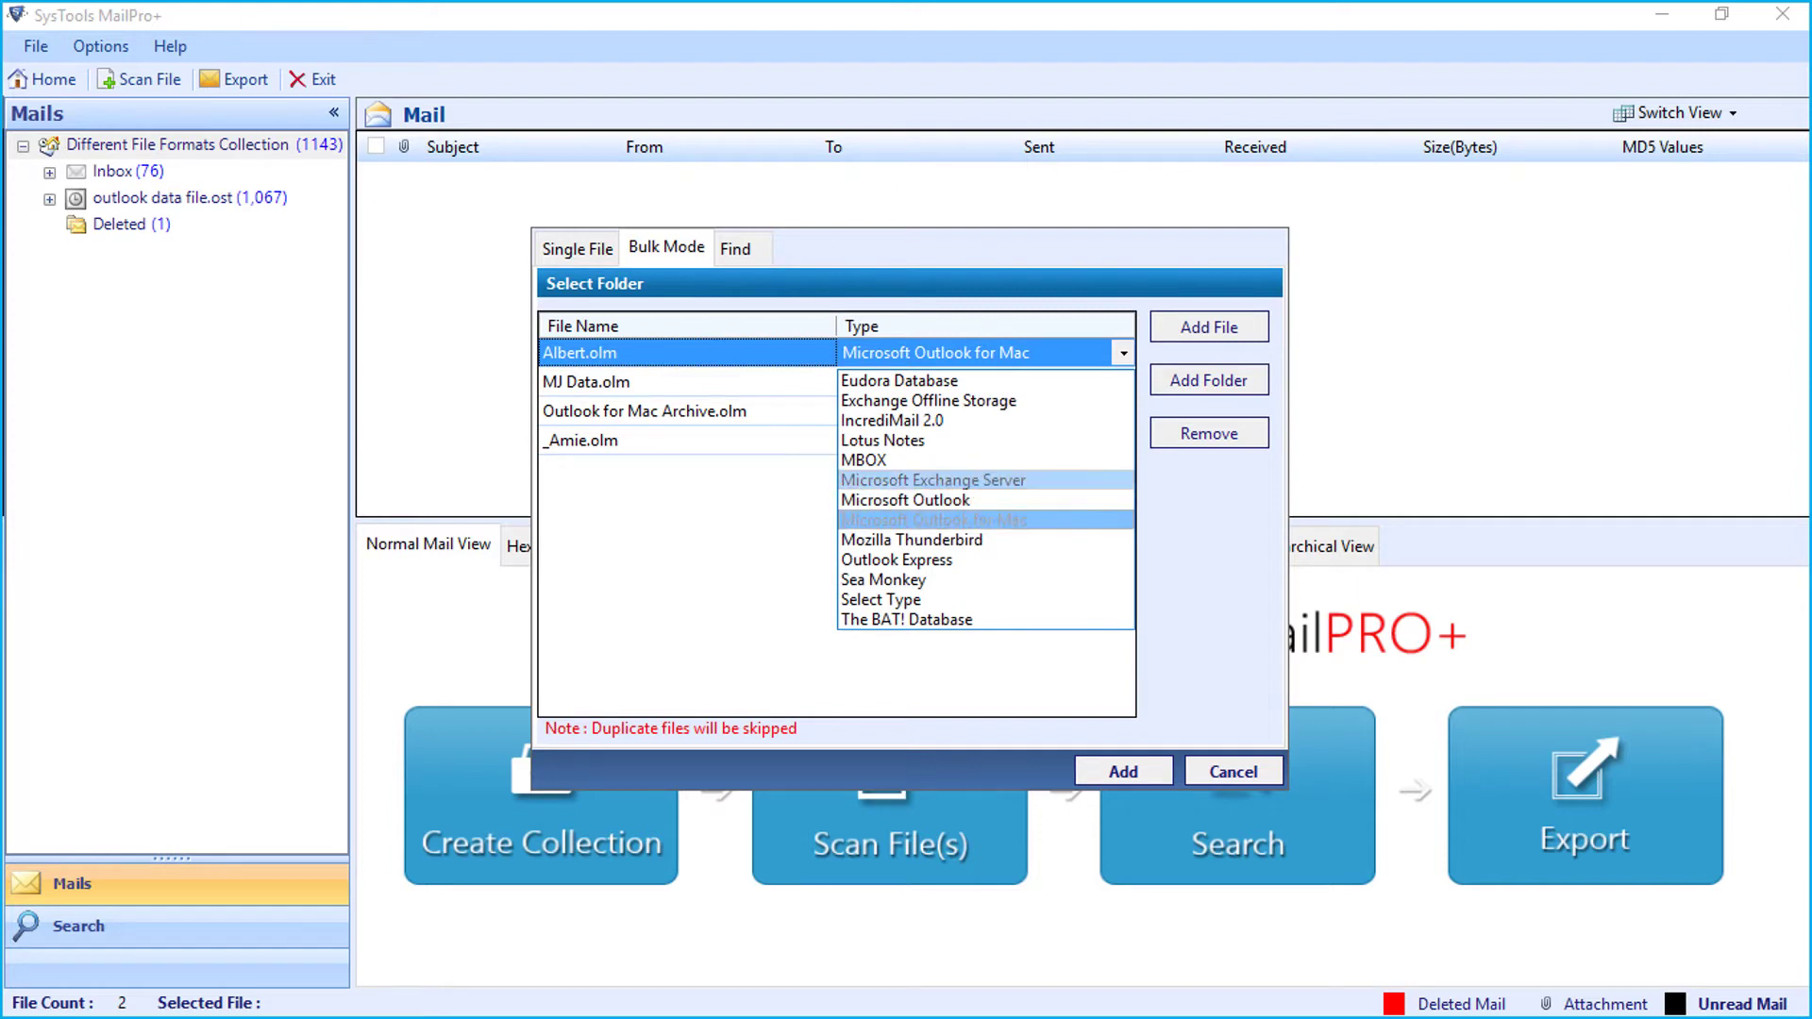
key(Return)
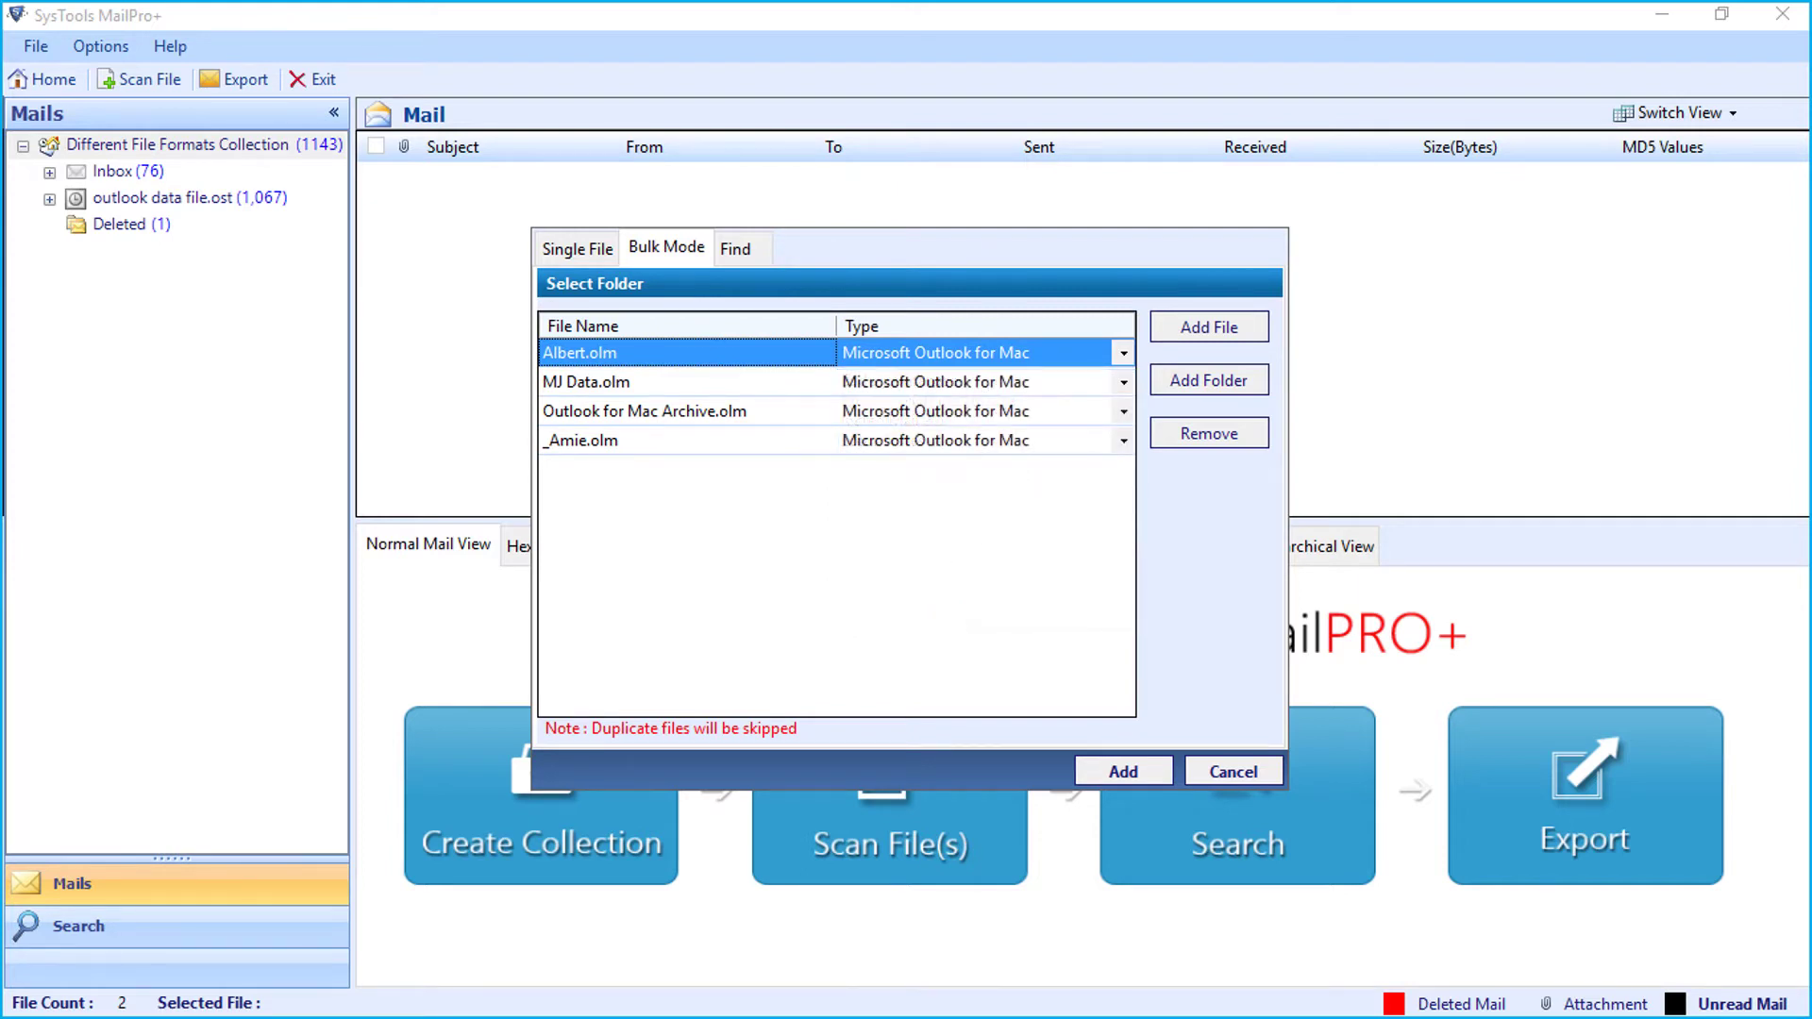
Step: Remove _Amie.olm and MJ Data.olm from the bulk scan list
click(687, 440)
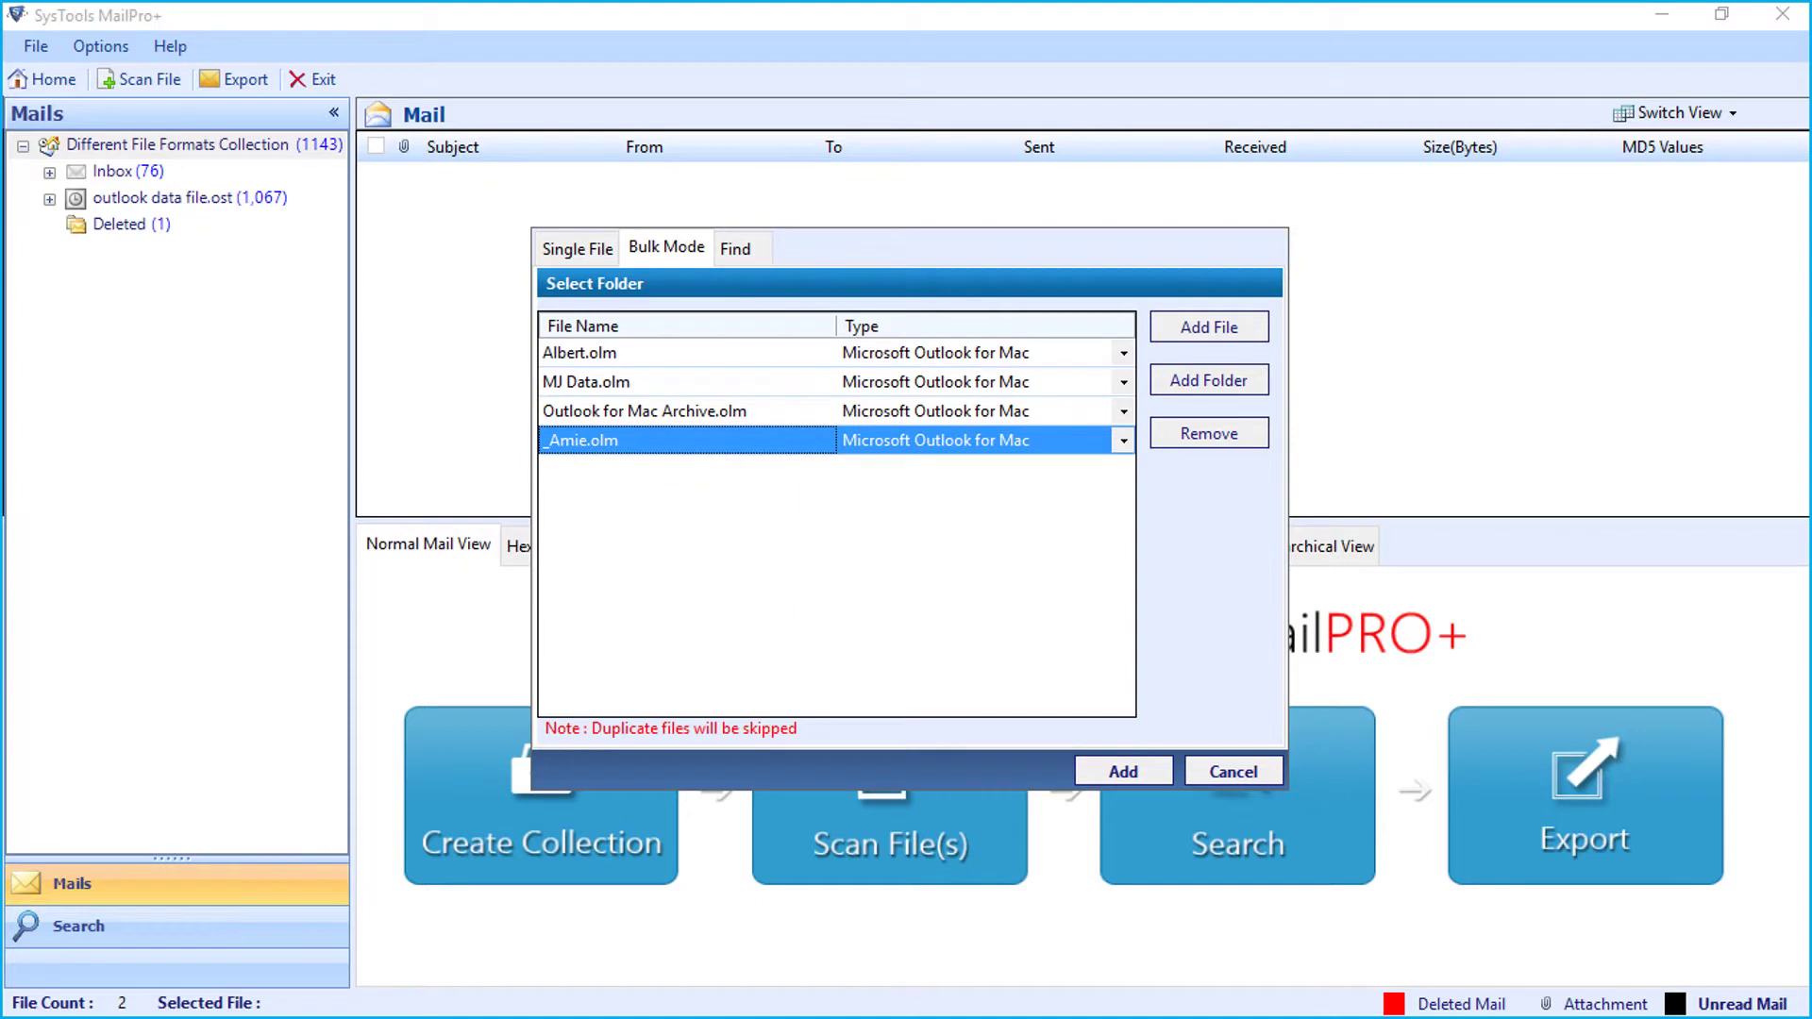
click(1209, 433)
click(687, 381)
click(1209, 434)
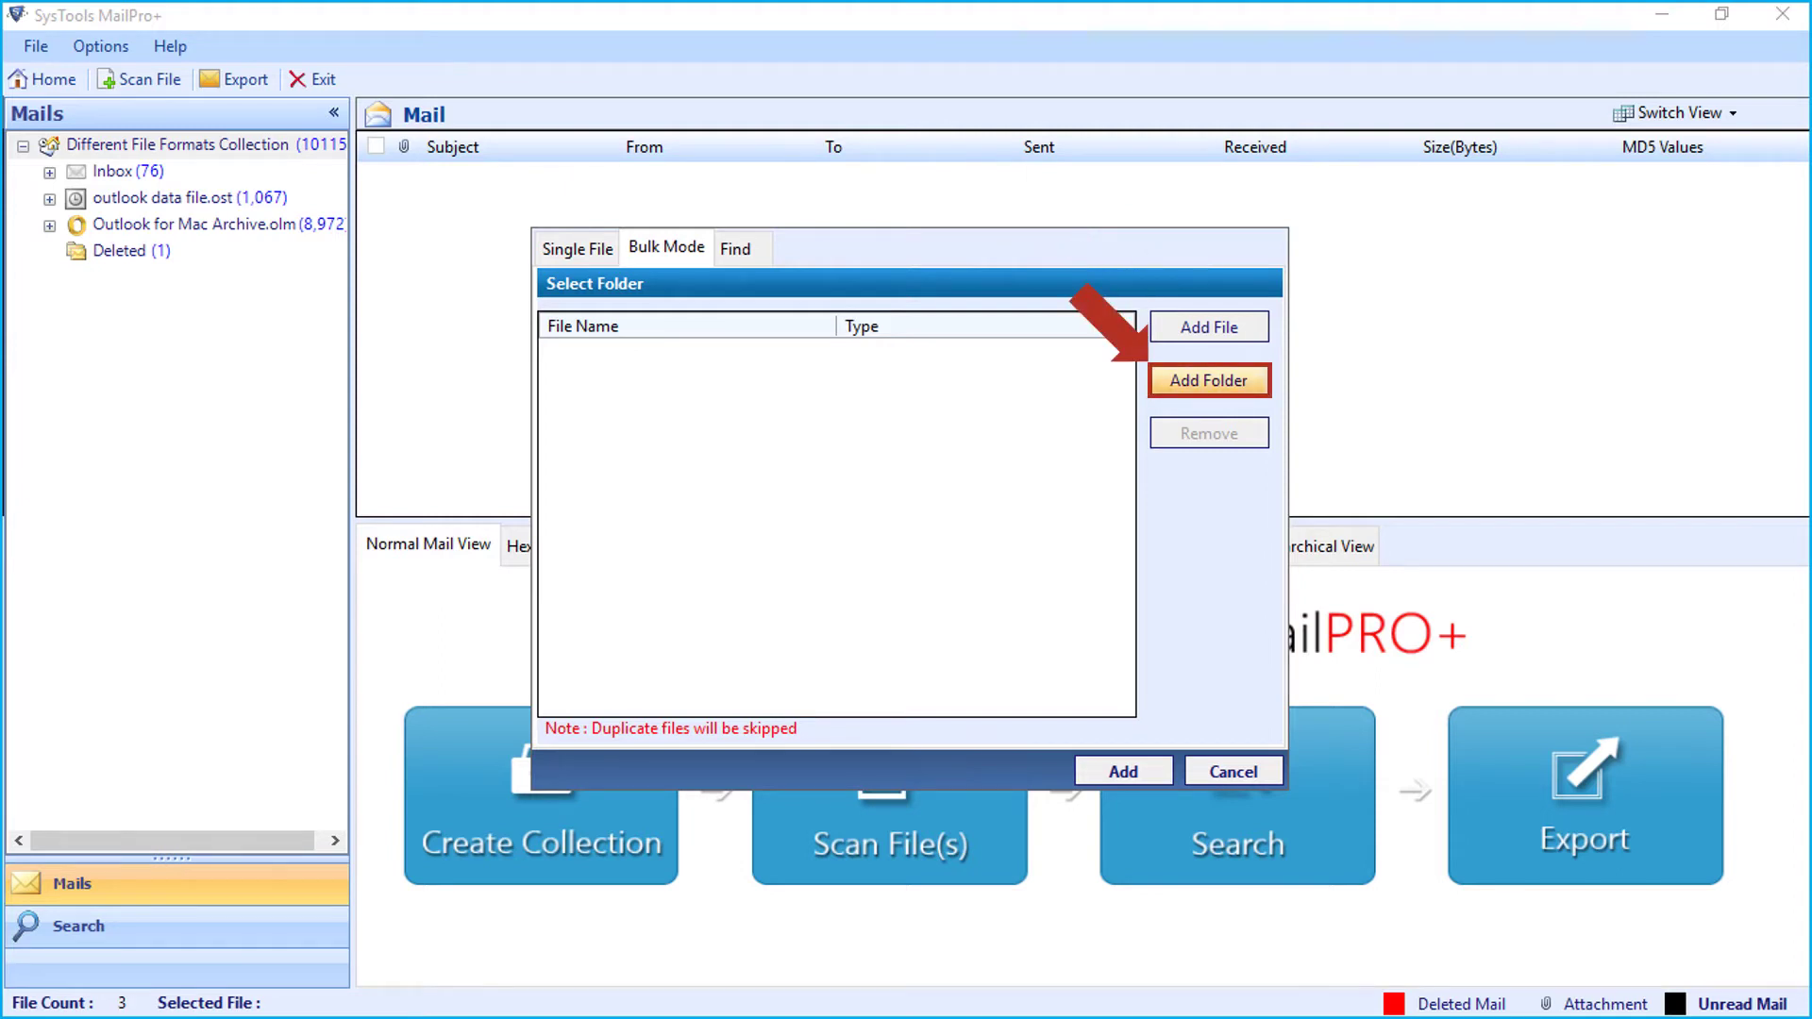
Step: Load the edb-file folder in bulk mode and add its Microsoft Exchange Server files to the collection
click(1208, 380)
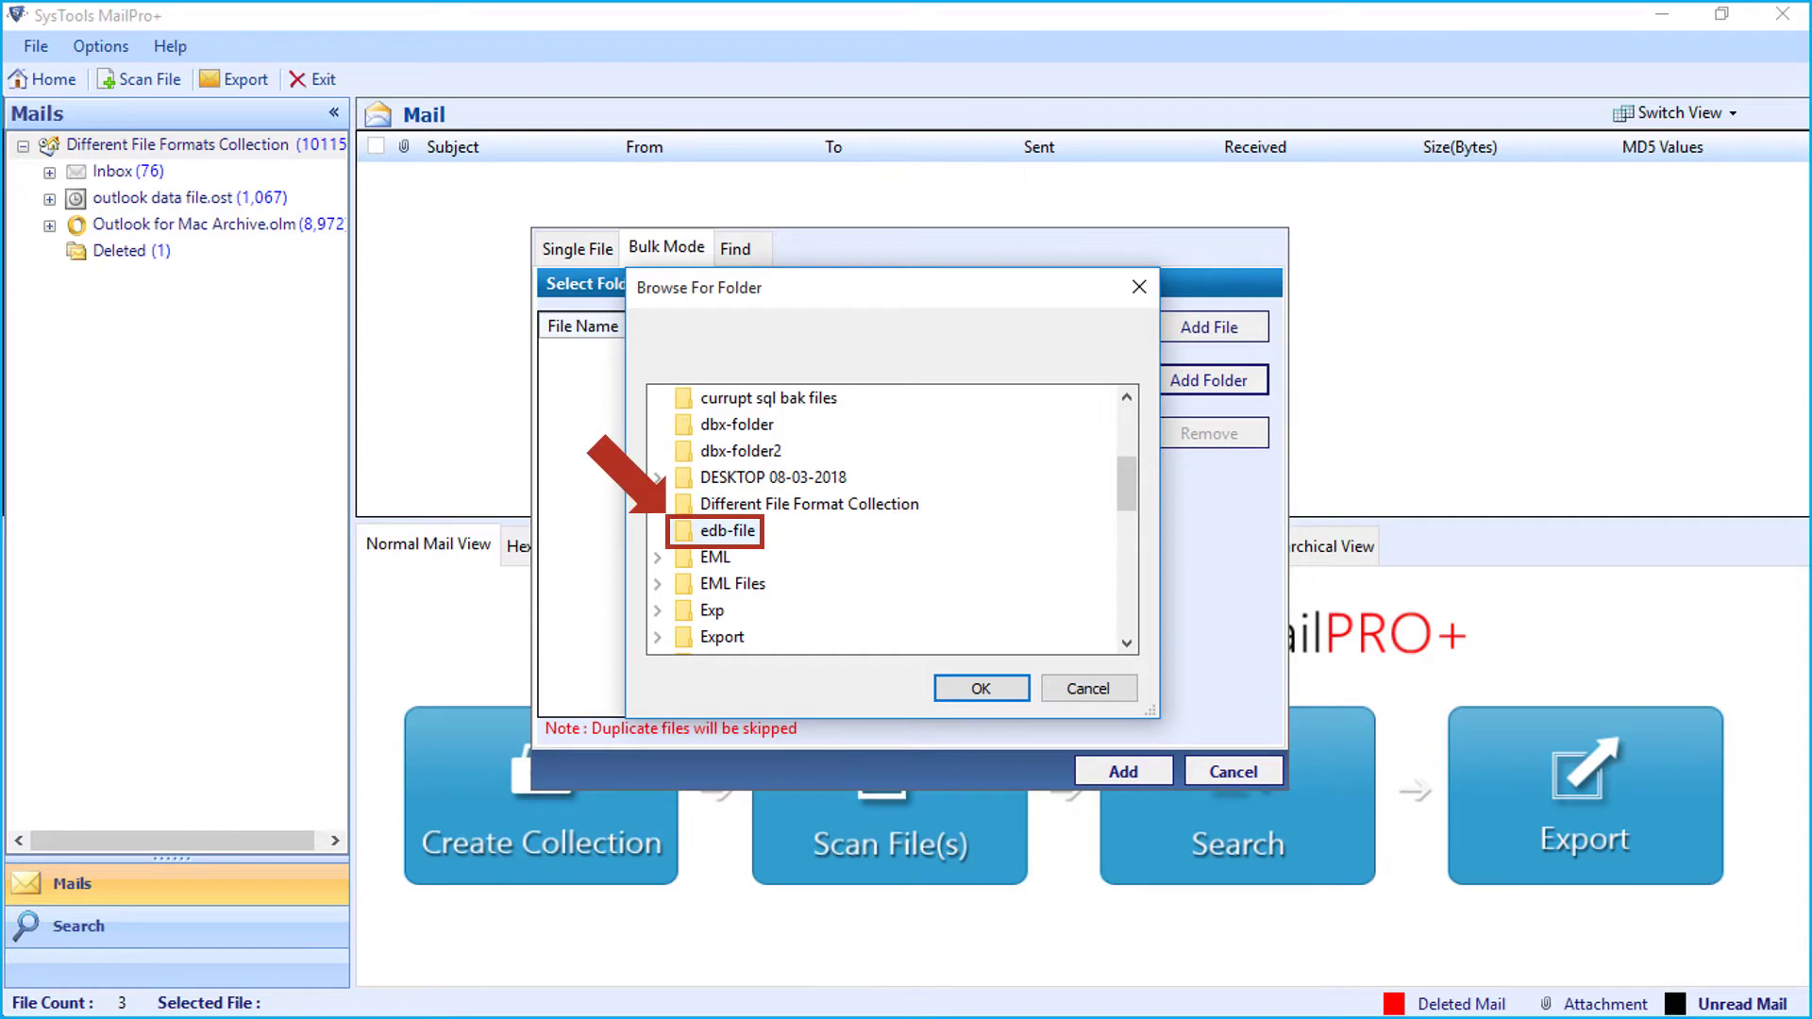
click(981, 688)
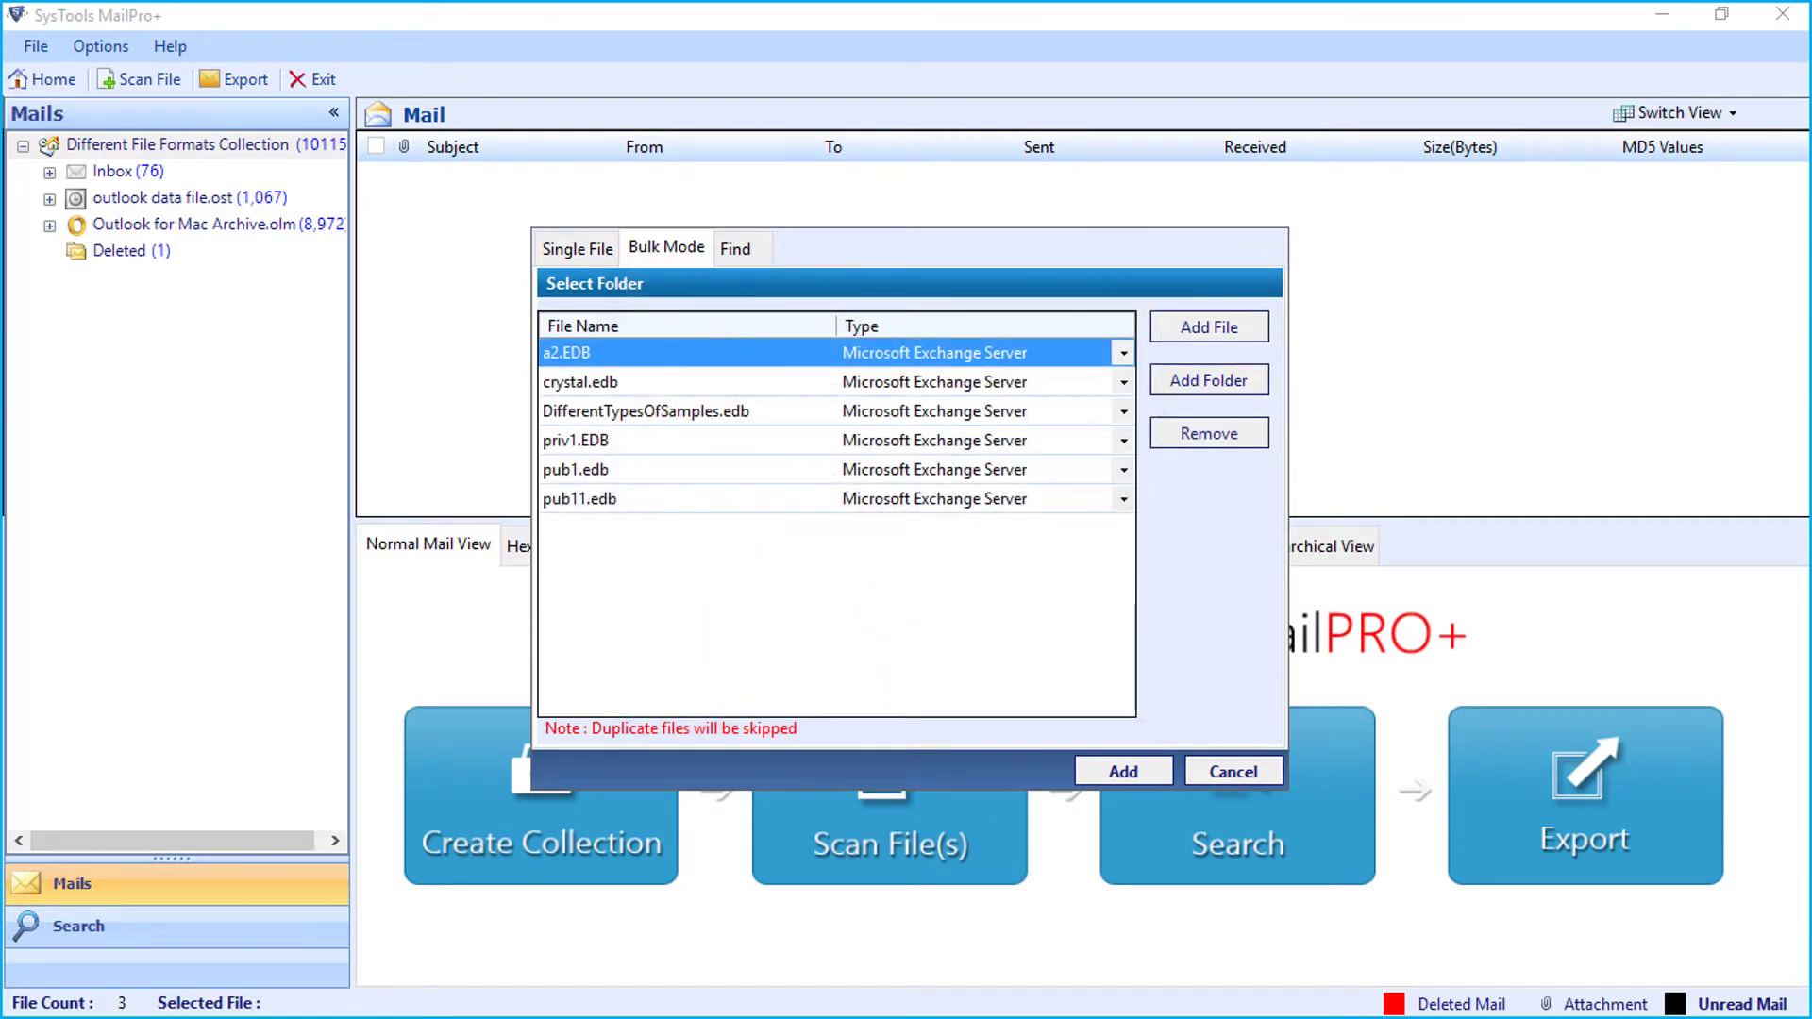
key(Return)
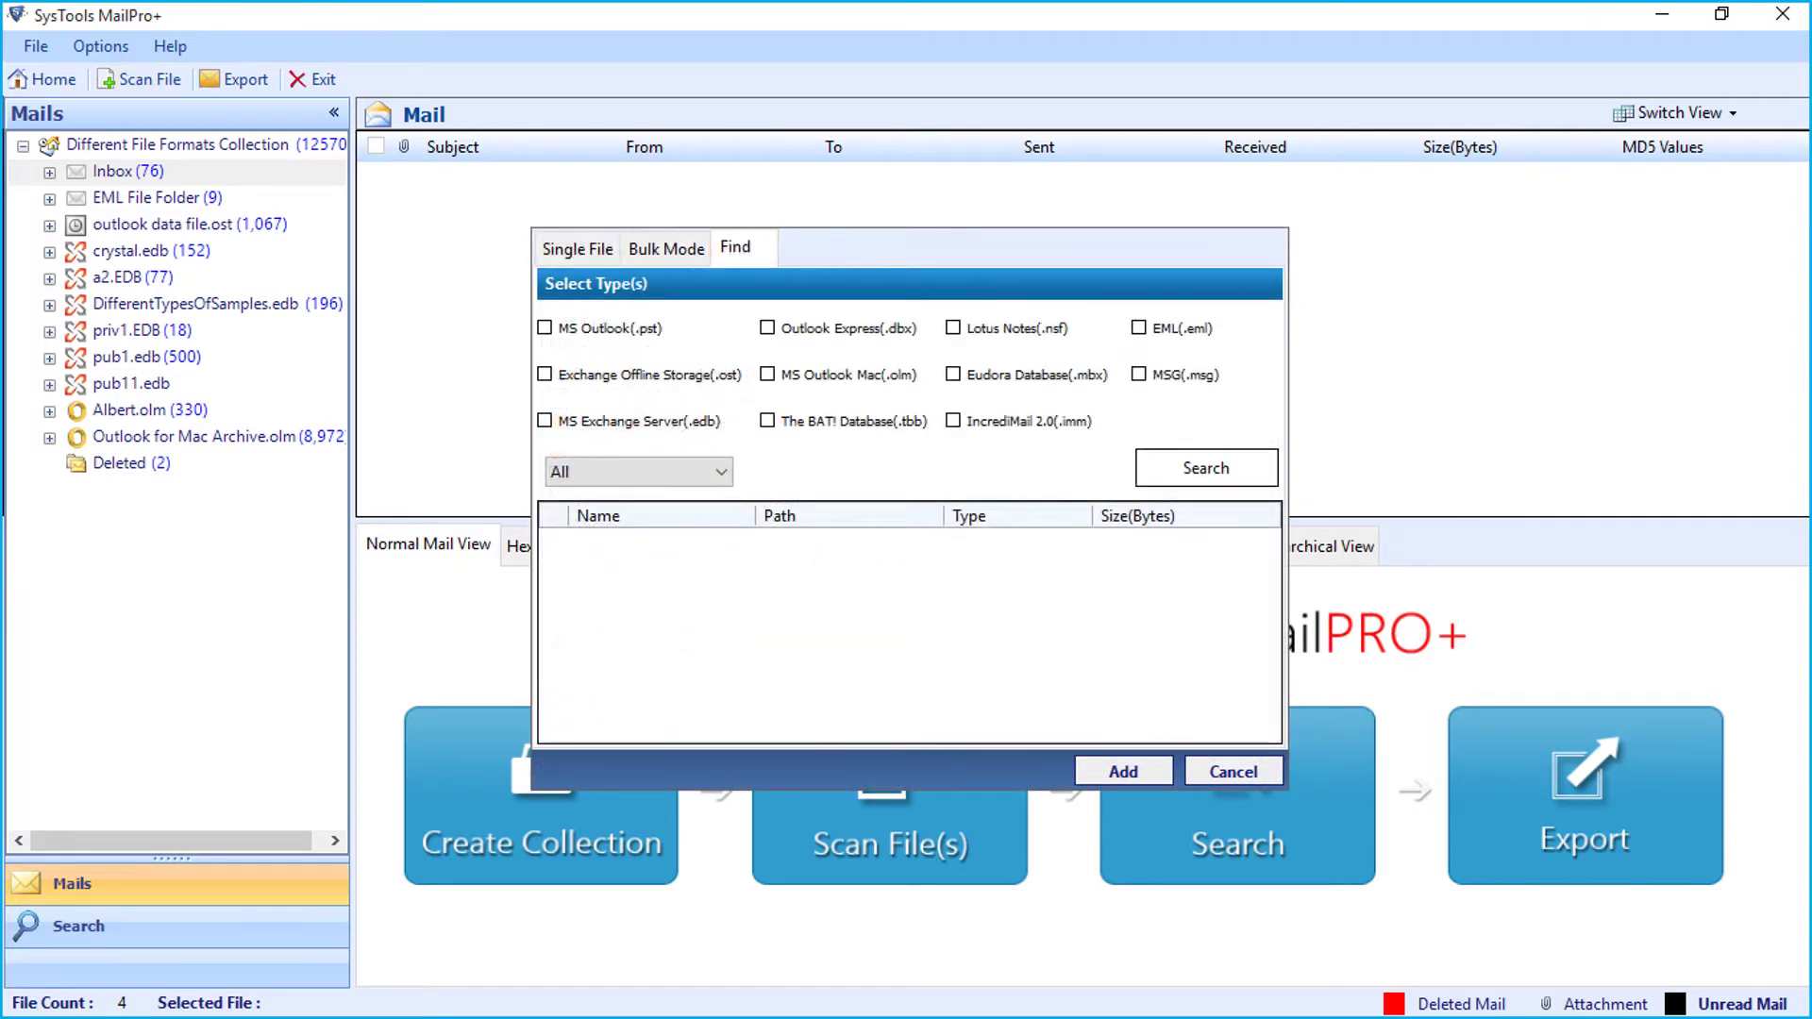
Step: Find MS Outlook, MS Outlook Mac and MS Exchange Server files on drive E: and add admin4.pst and username2.pst
click(544, 328)
click(554, 471)
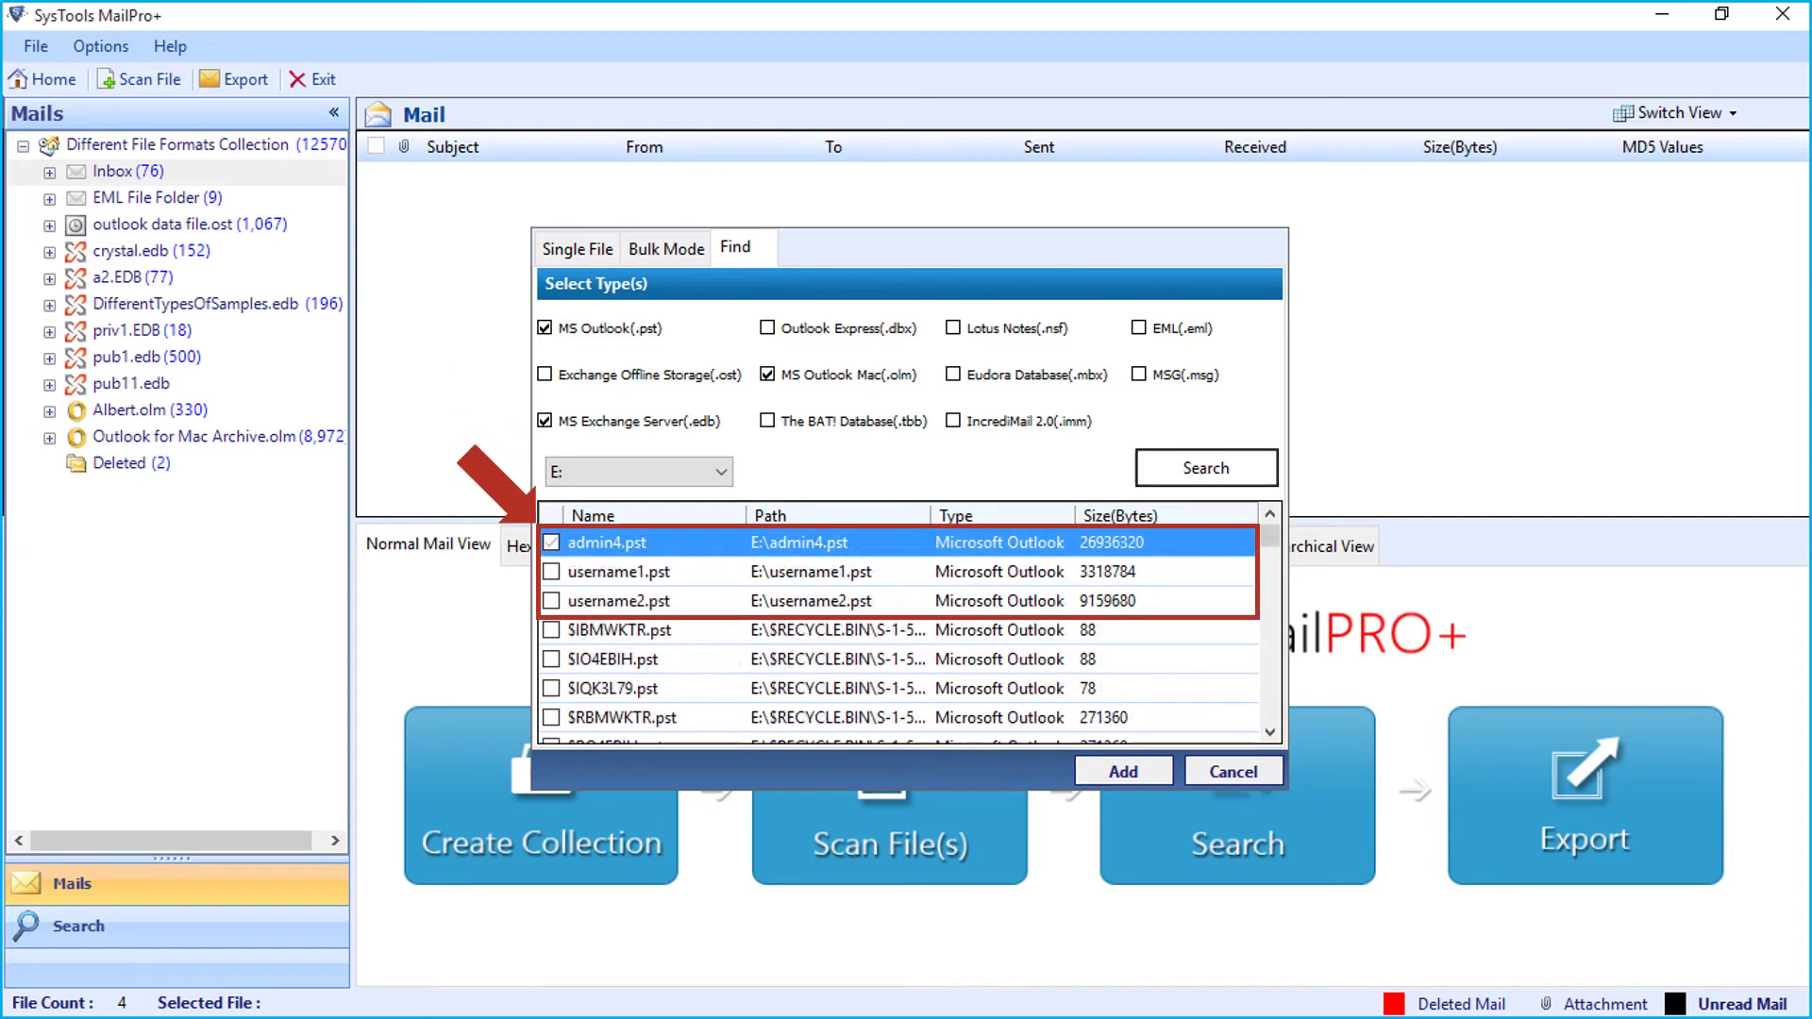
click(551, 600)
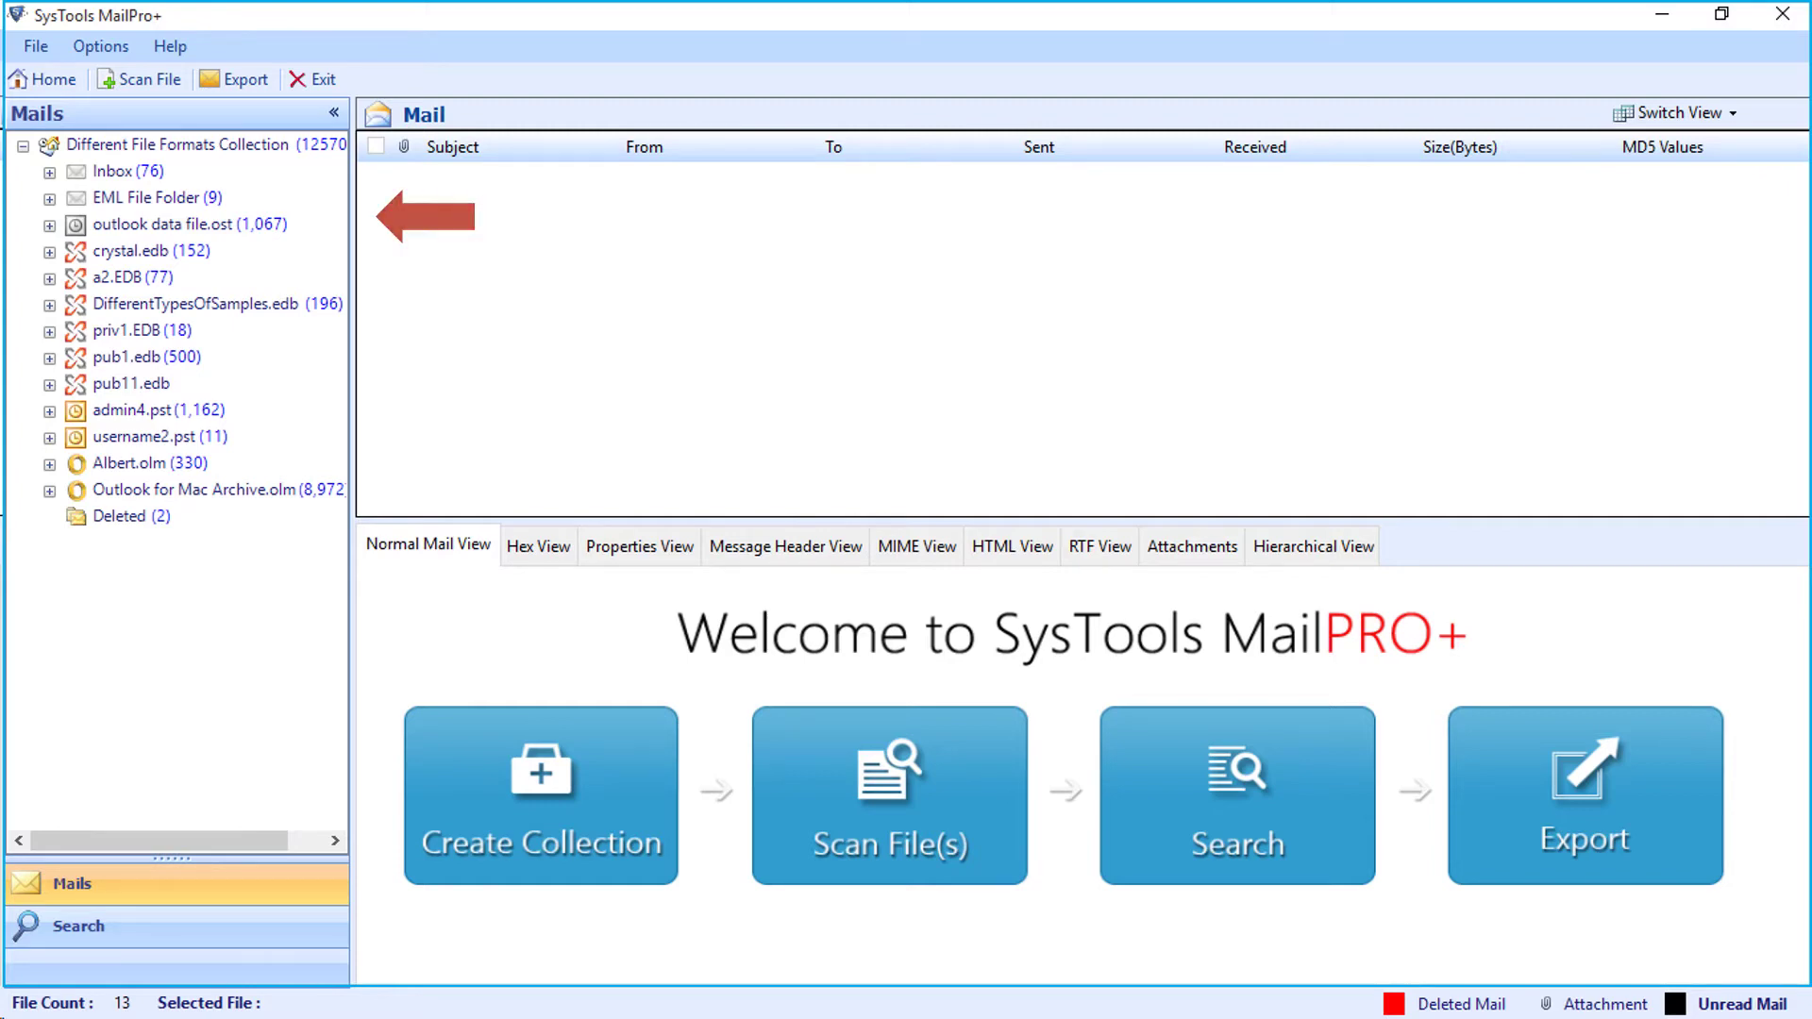
Step: Examine the first Inbox email's message header, MIME, HTML, RTF, attachment and hierarchical previews
right_click(341, 178)
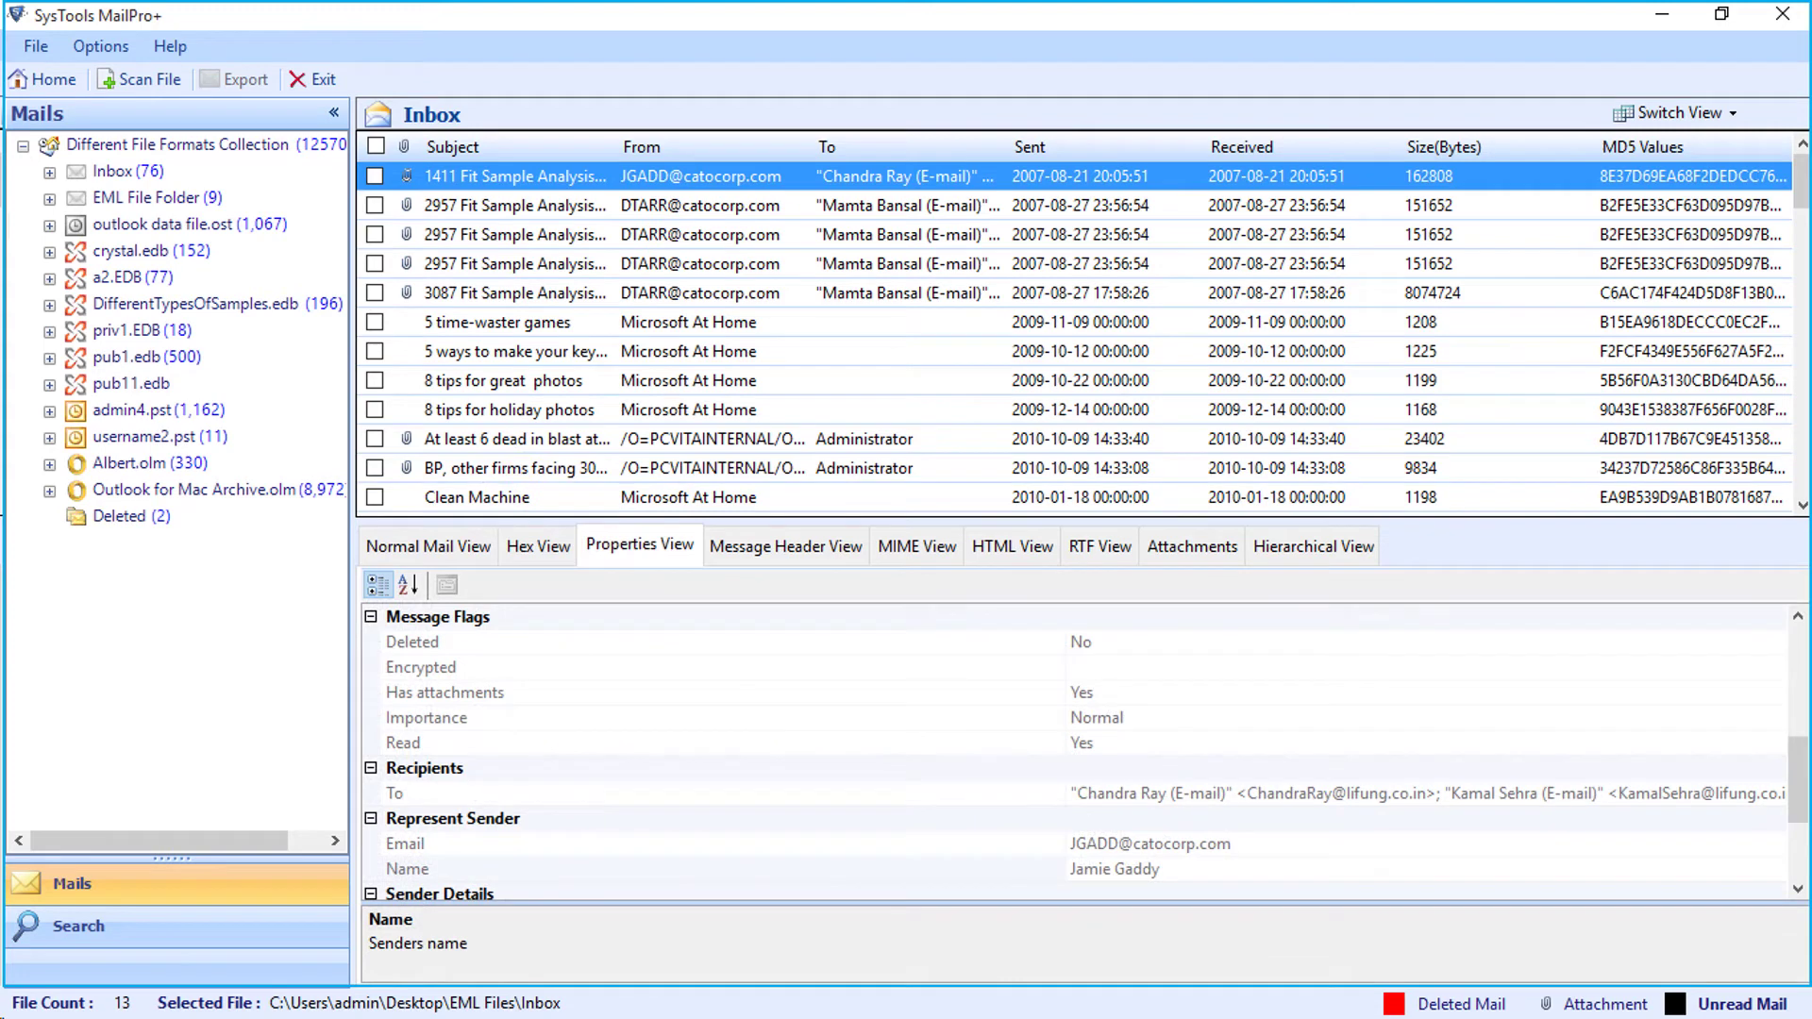
click(785, 546)
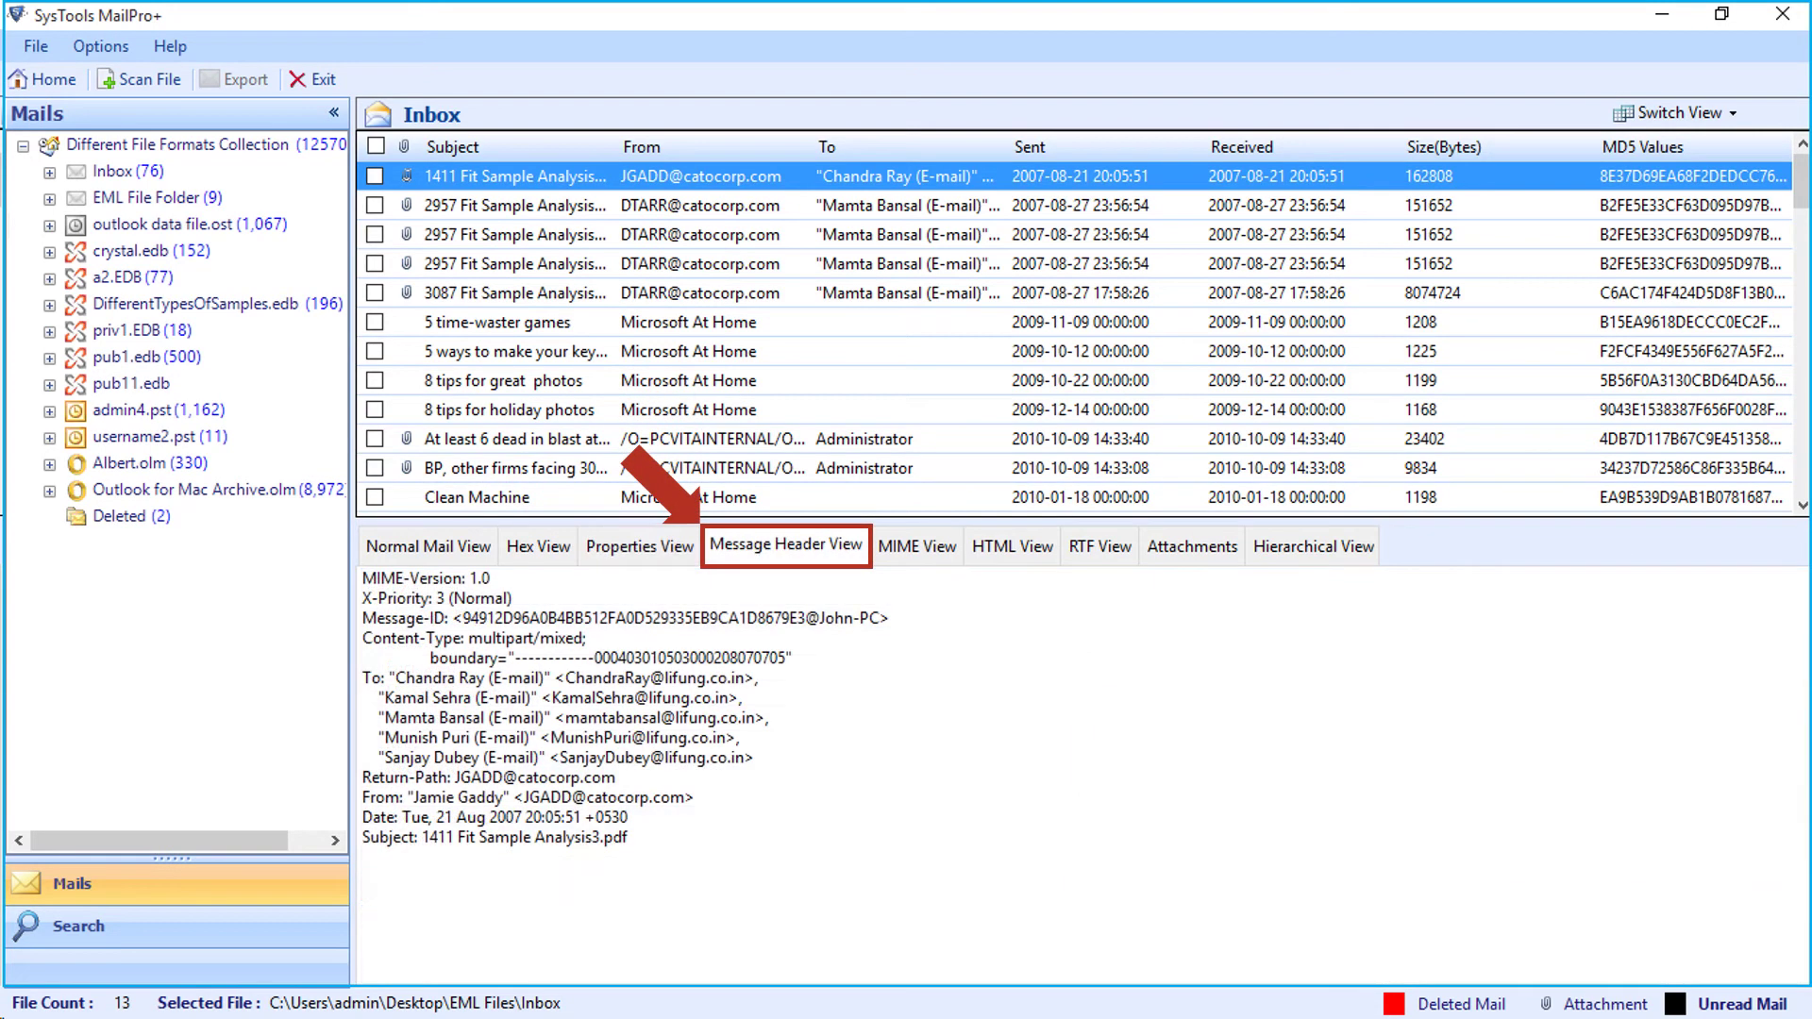
click(916, 545)
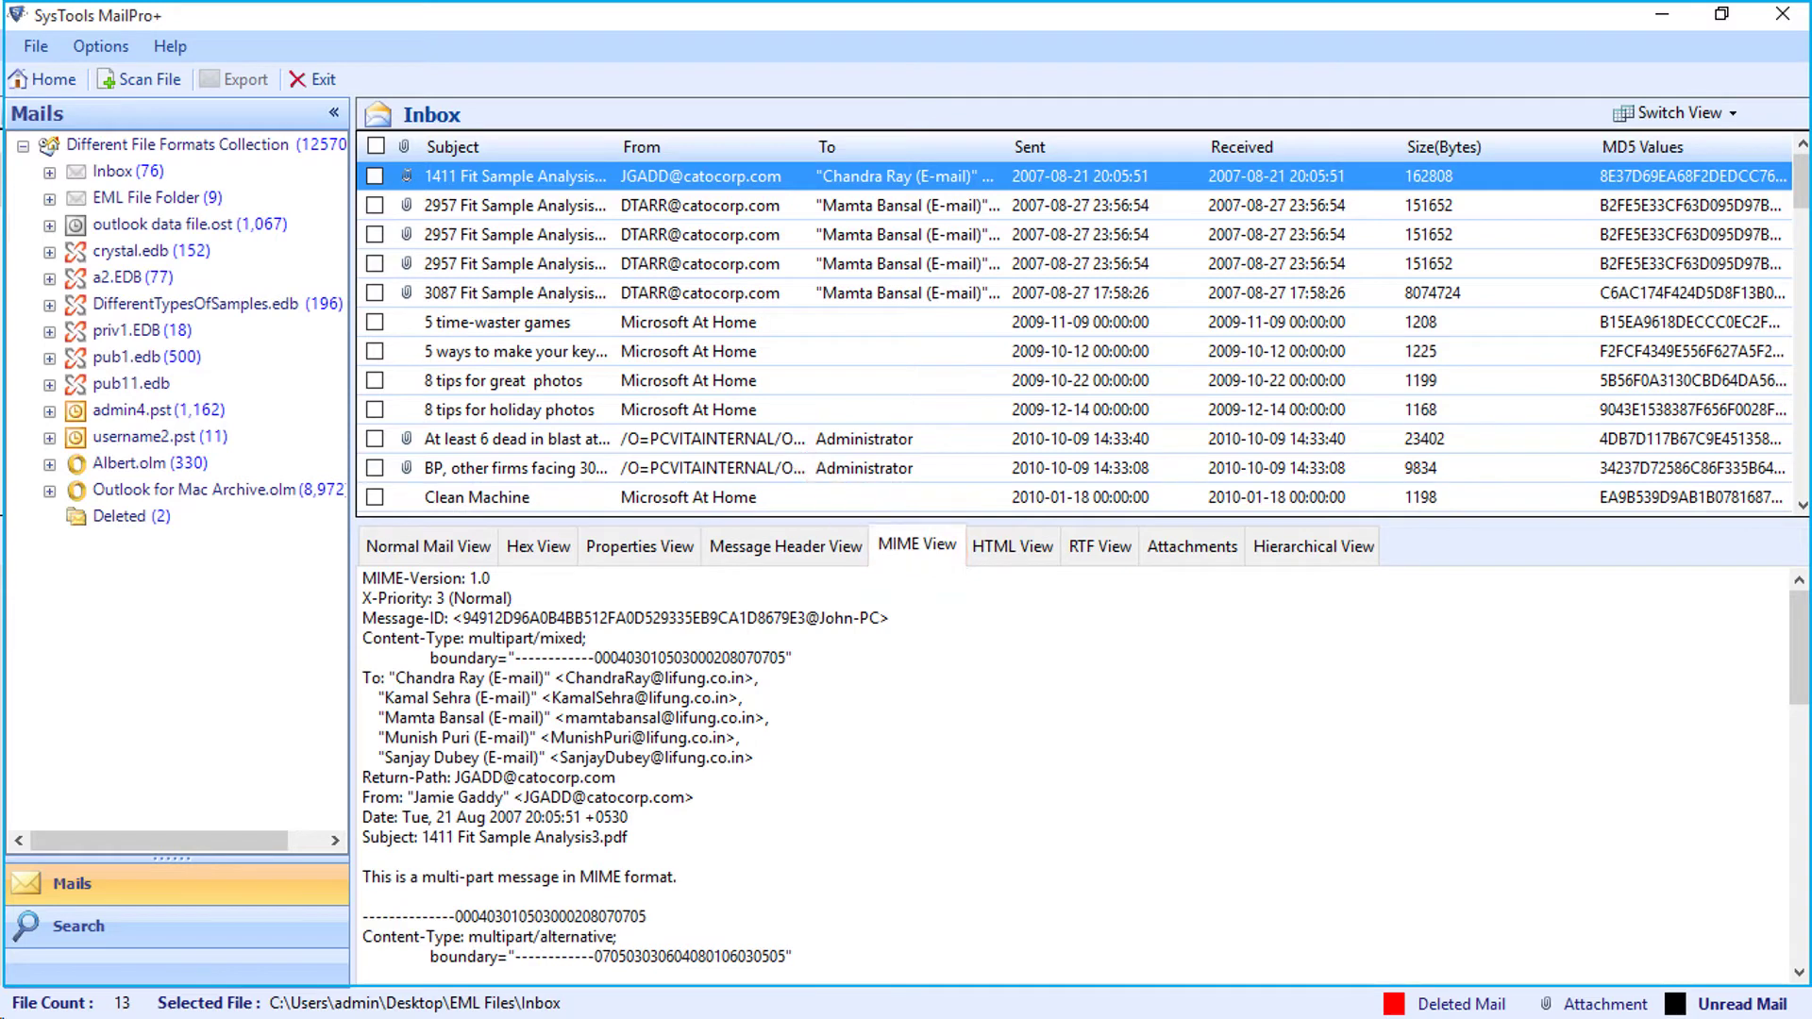
click(1013, 545)
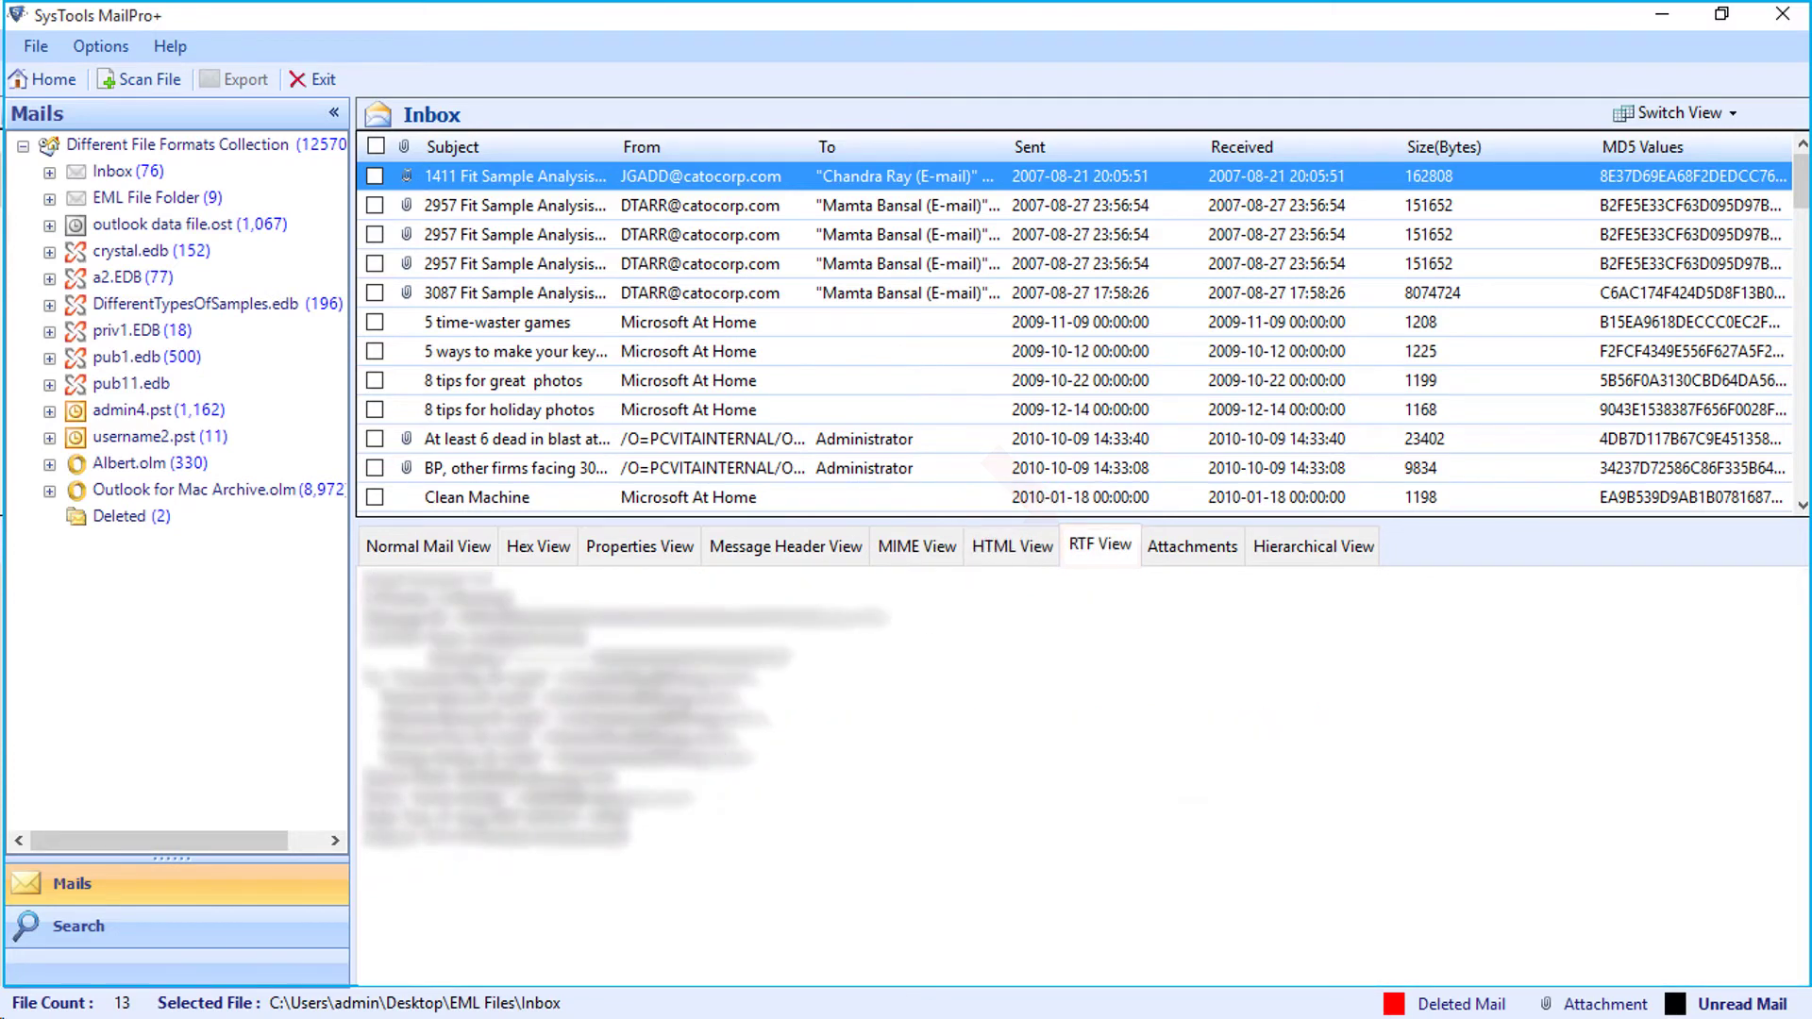
click(1192, 546)
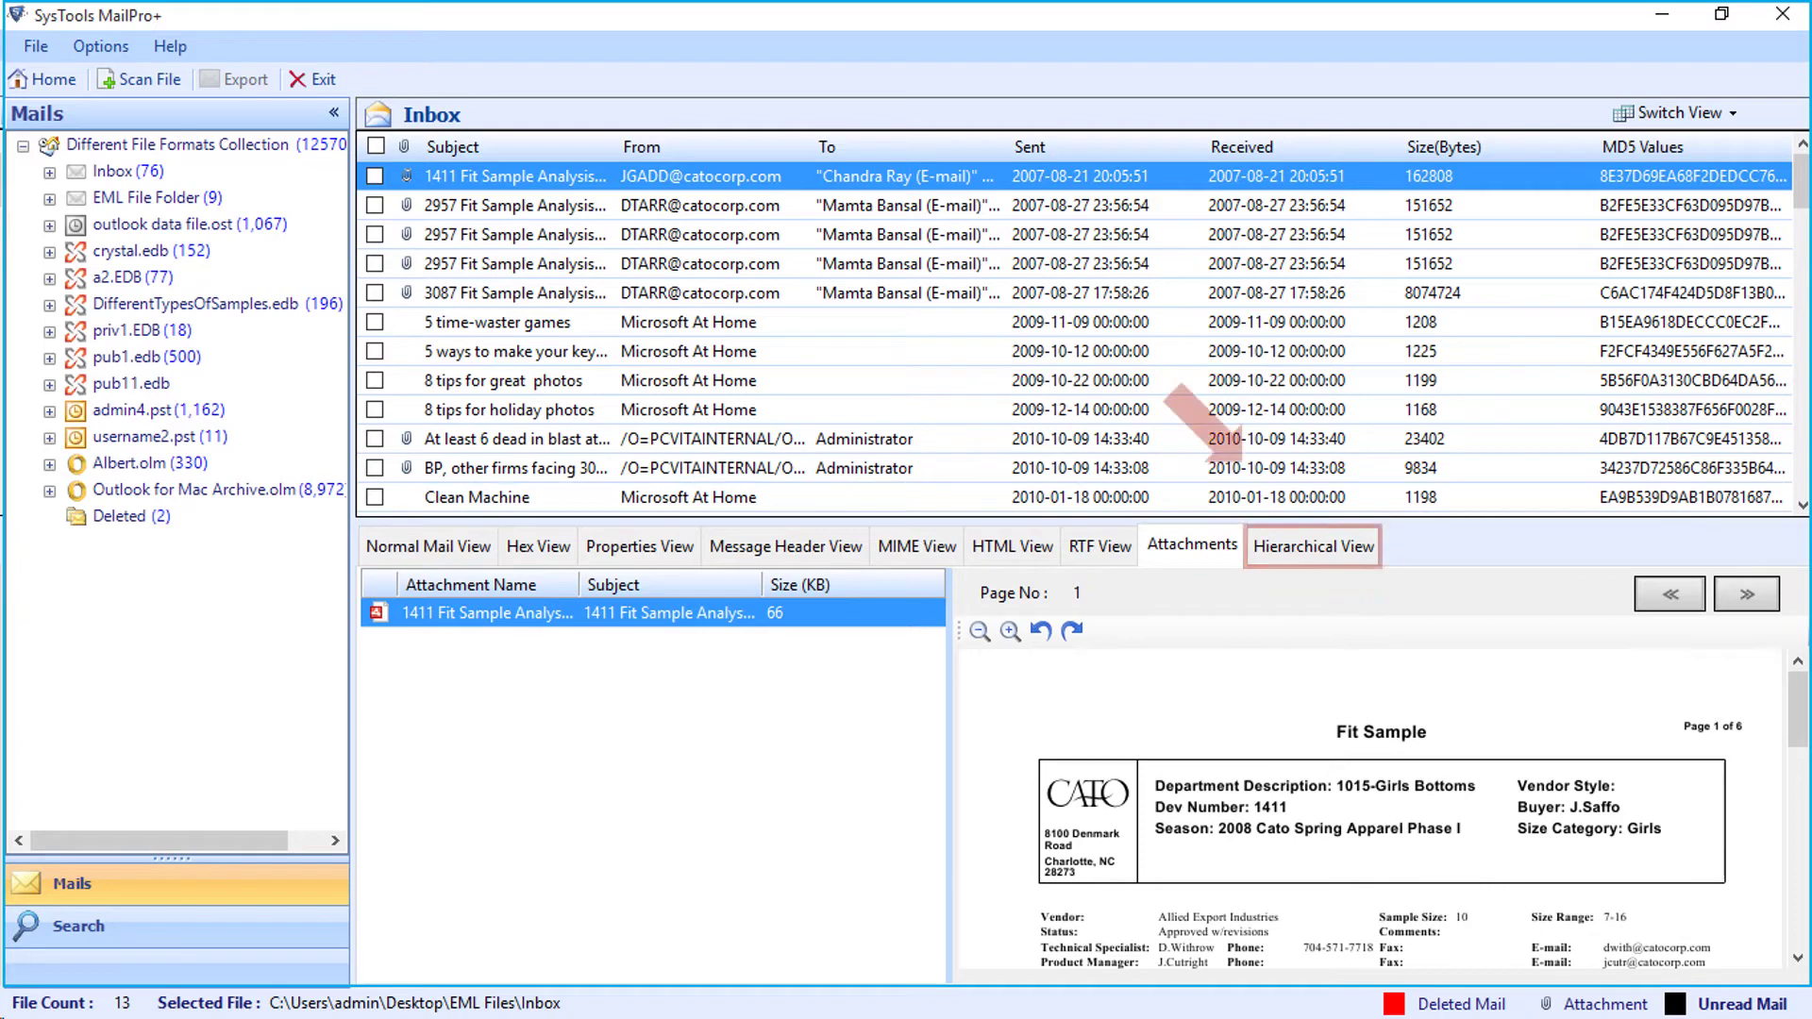
click(1313, 545)
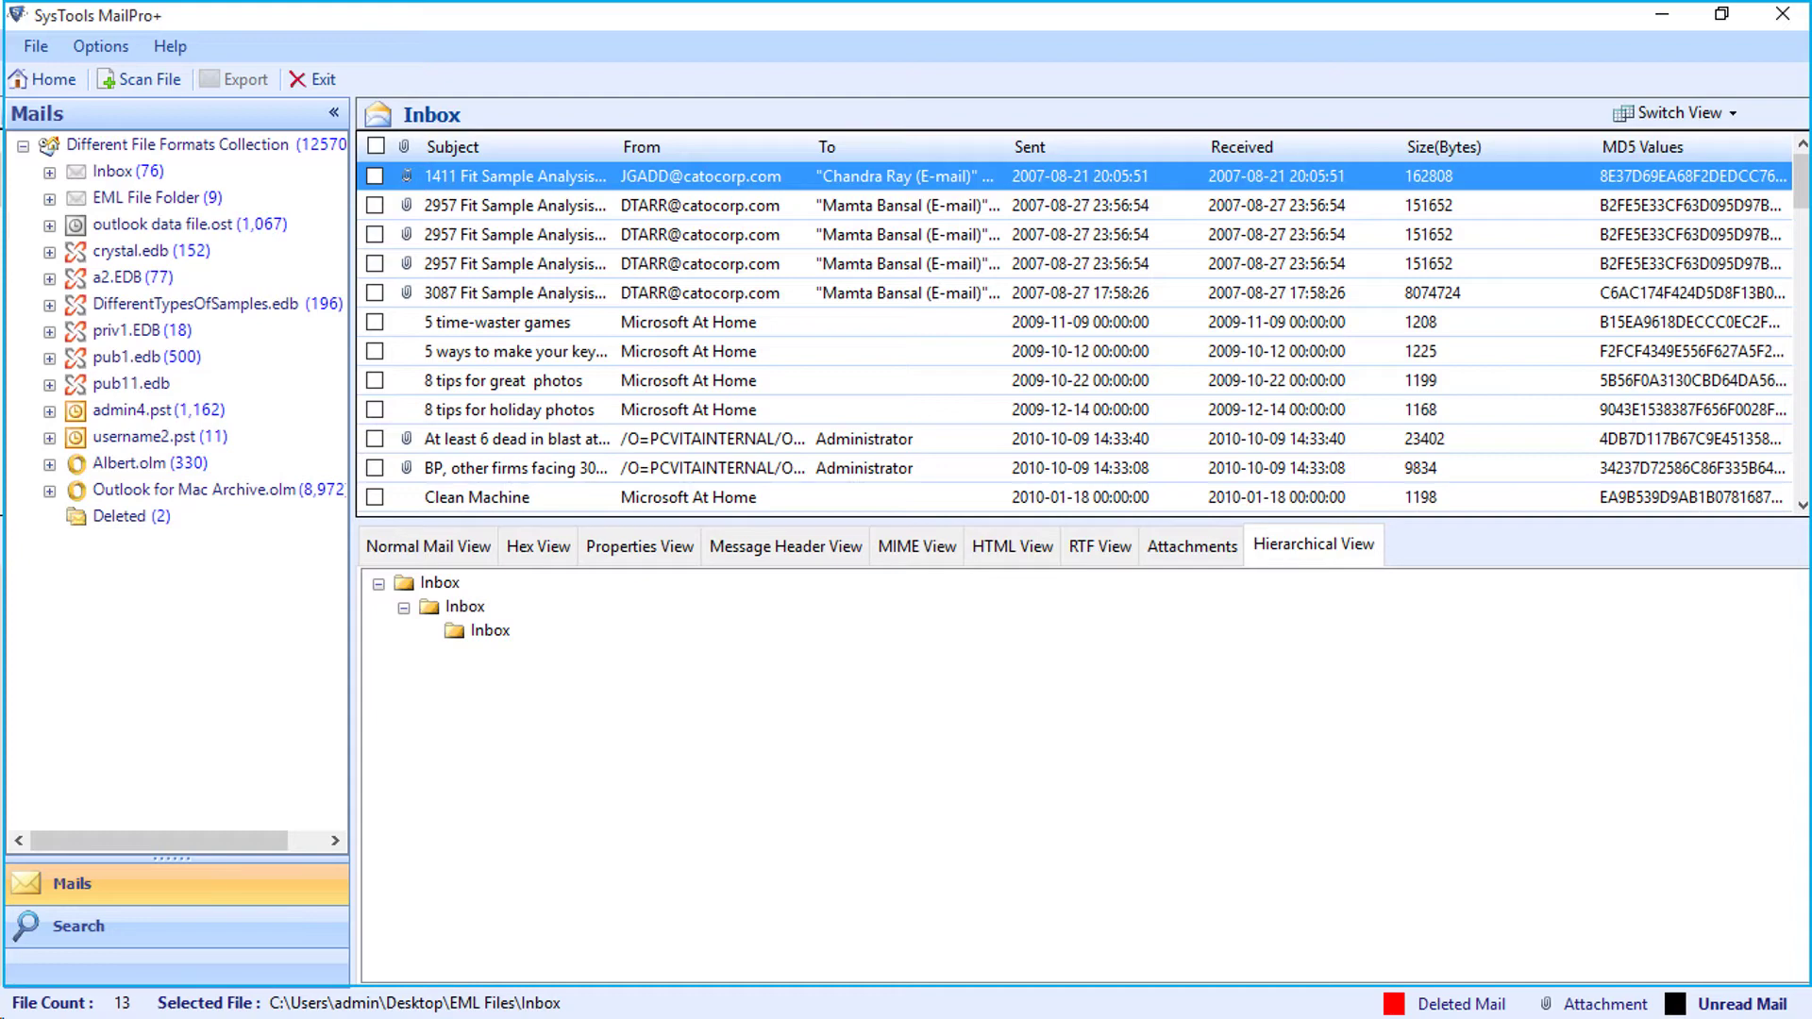
Step: Look at the search criteria for the collection and return to the Inbox mail list
click(78, 926)
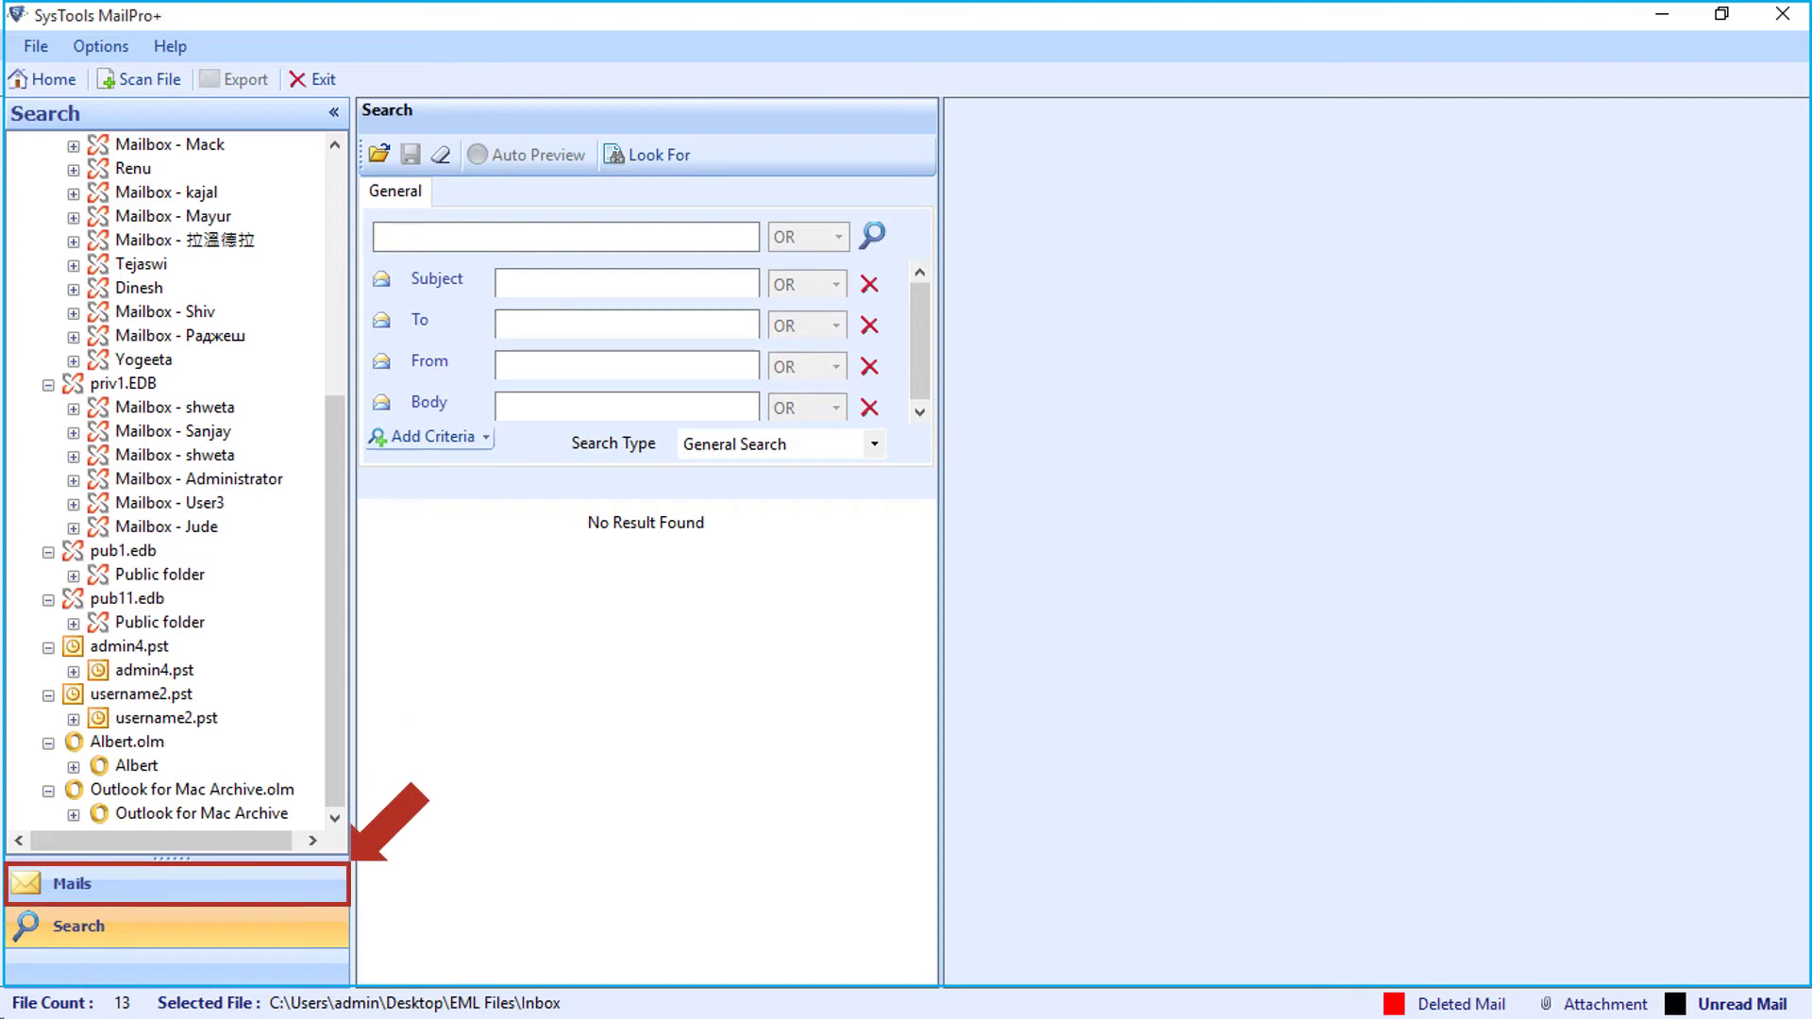
click(72, 883)
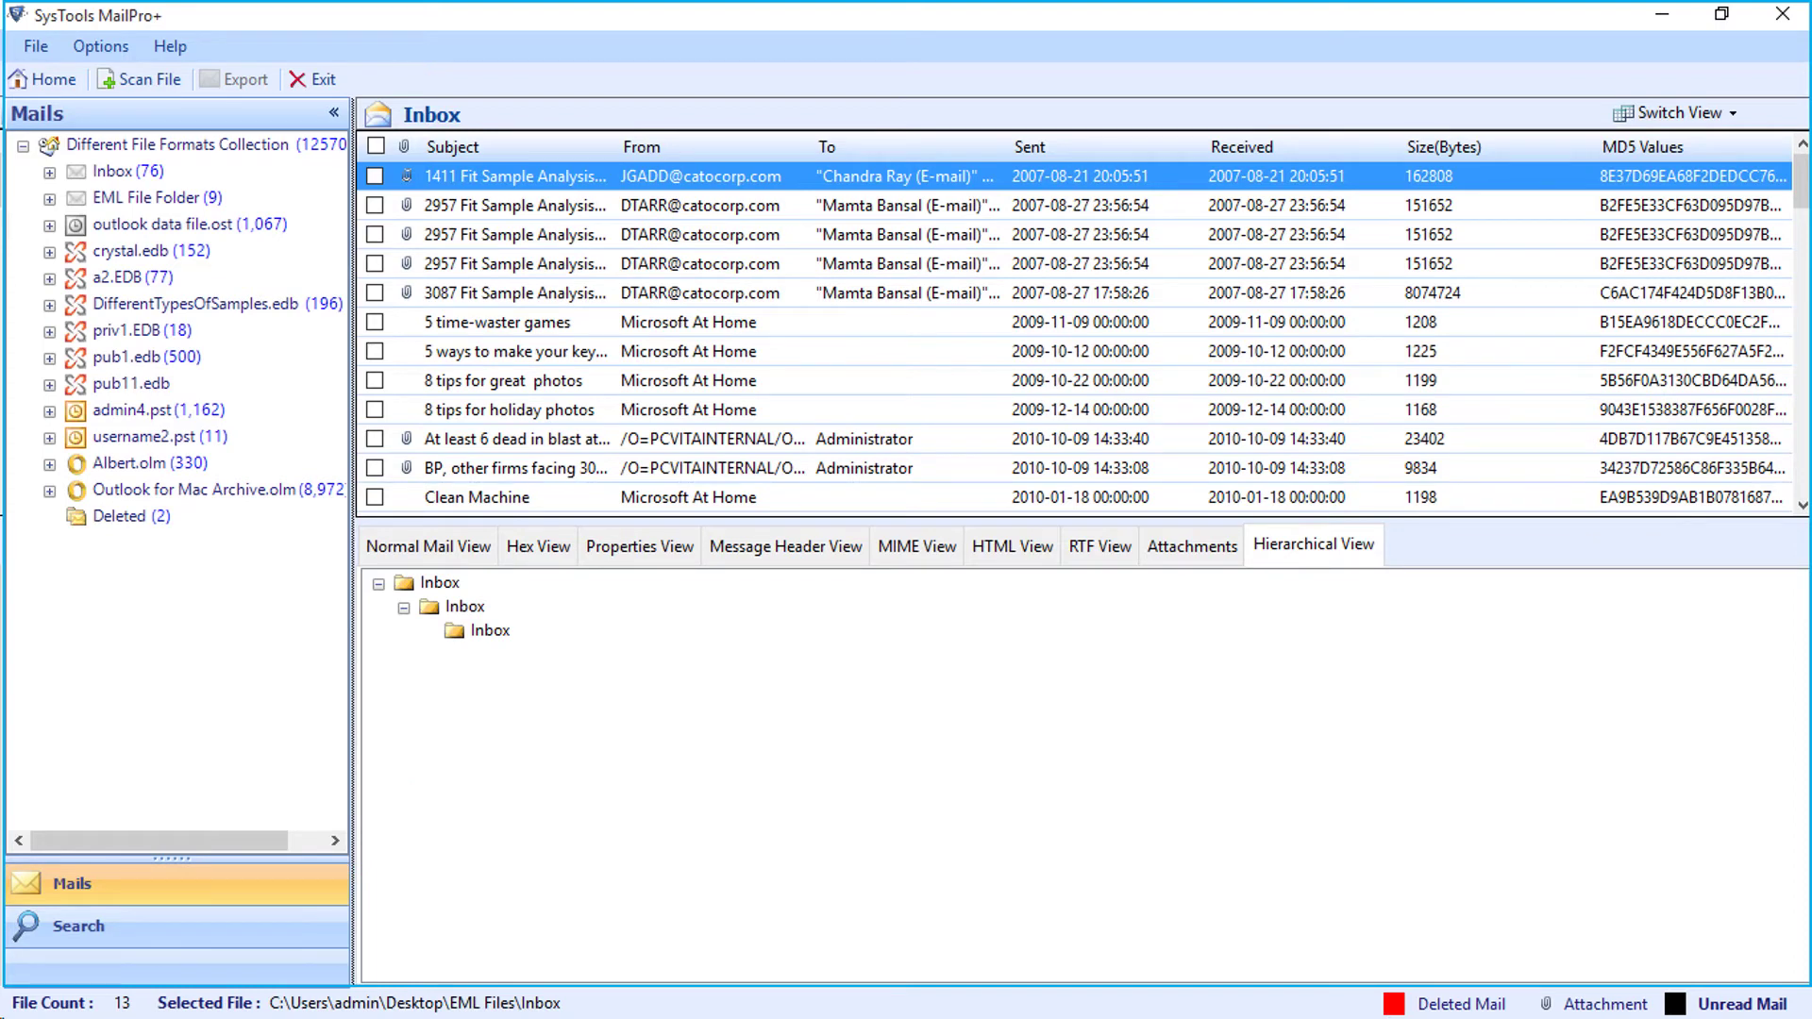
Step: Mark the first three emails in the Inbox mail list for export
click(375, 176)
click(375, 205)
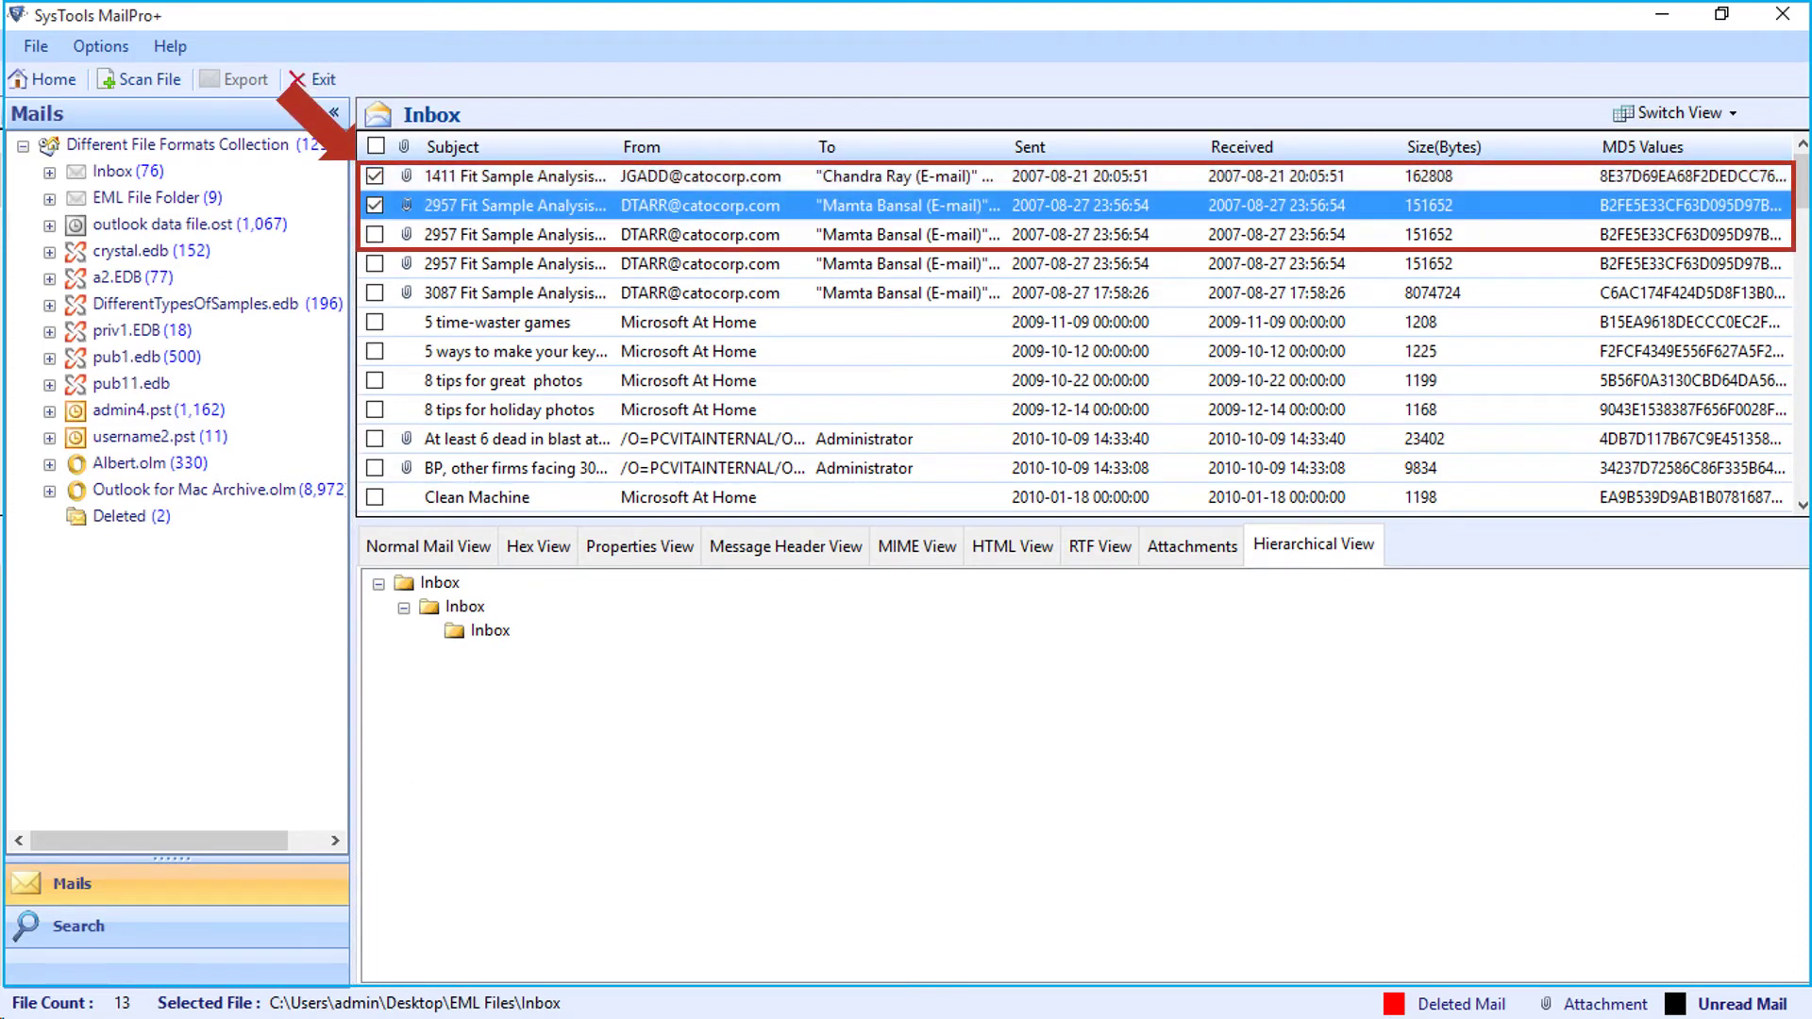
click(375, 234)
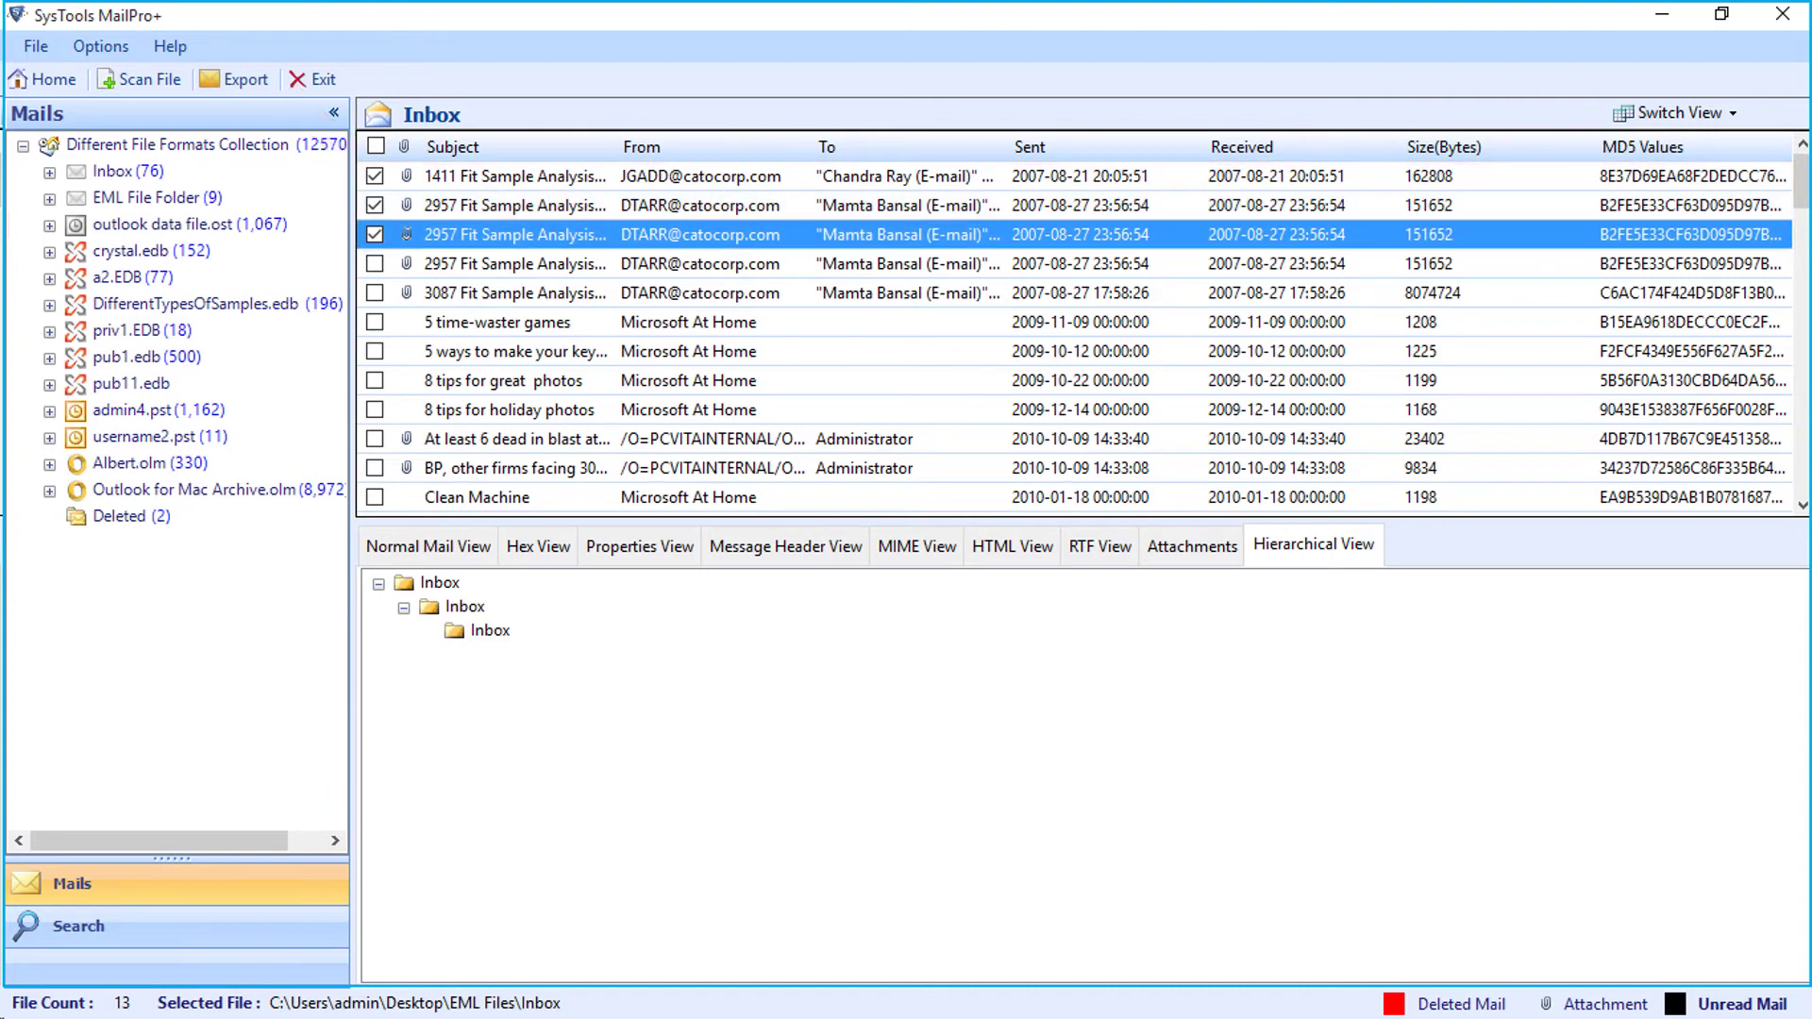
Step: Look at the export options for the three checked Inbox emails and close them without exporting
right_click(796, 233)
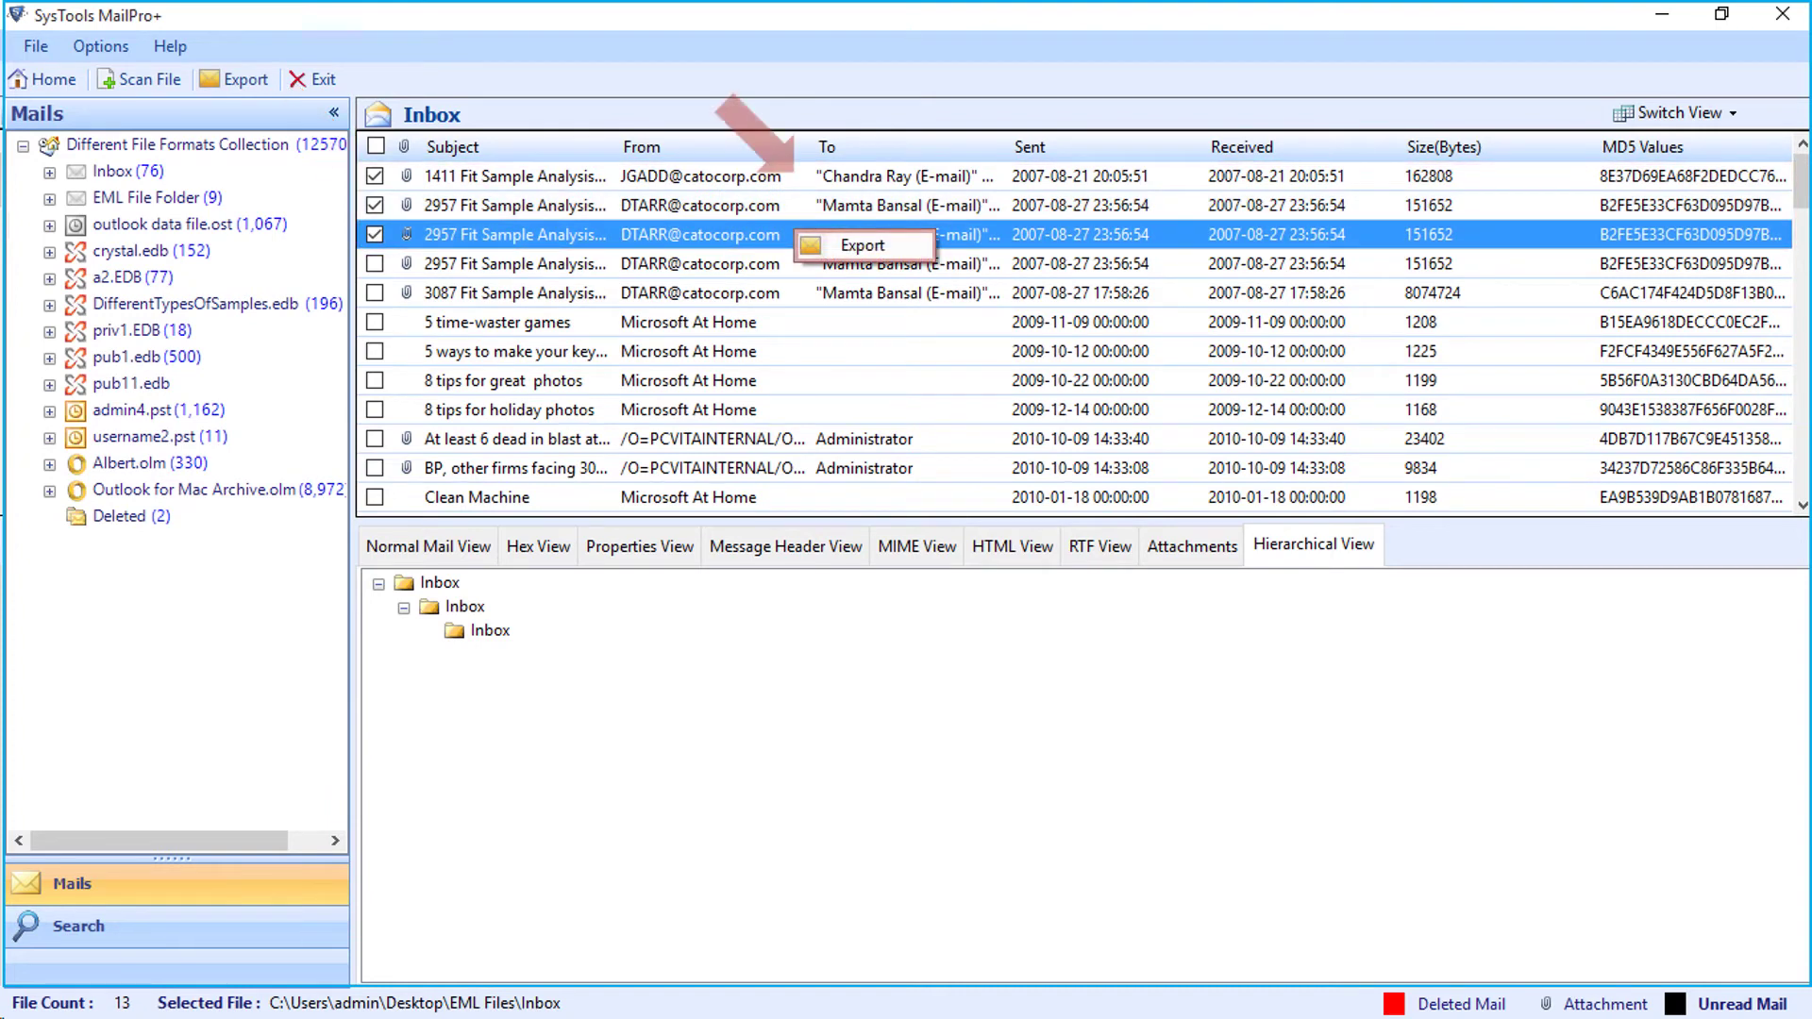
click(862, 244)
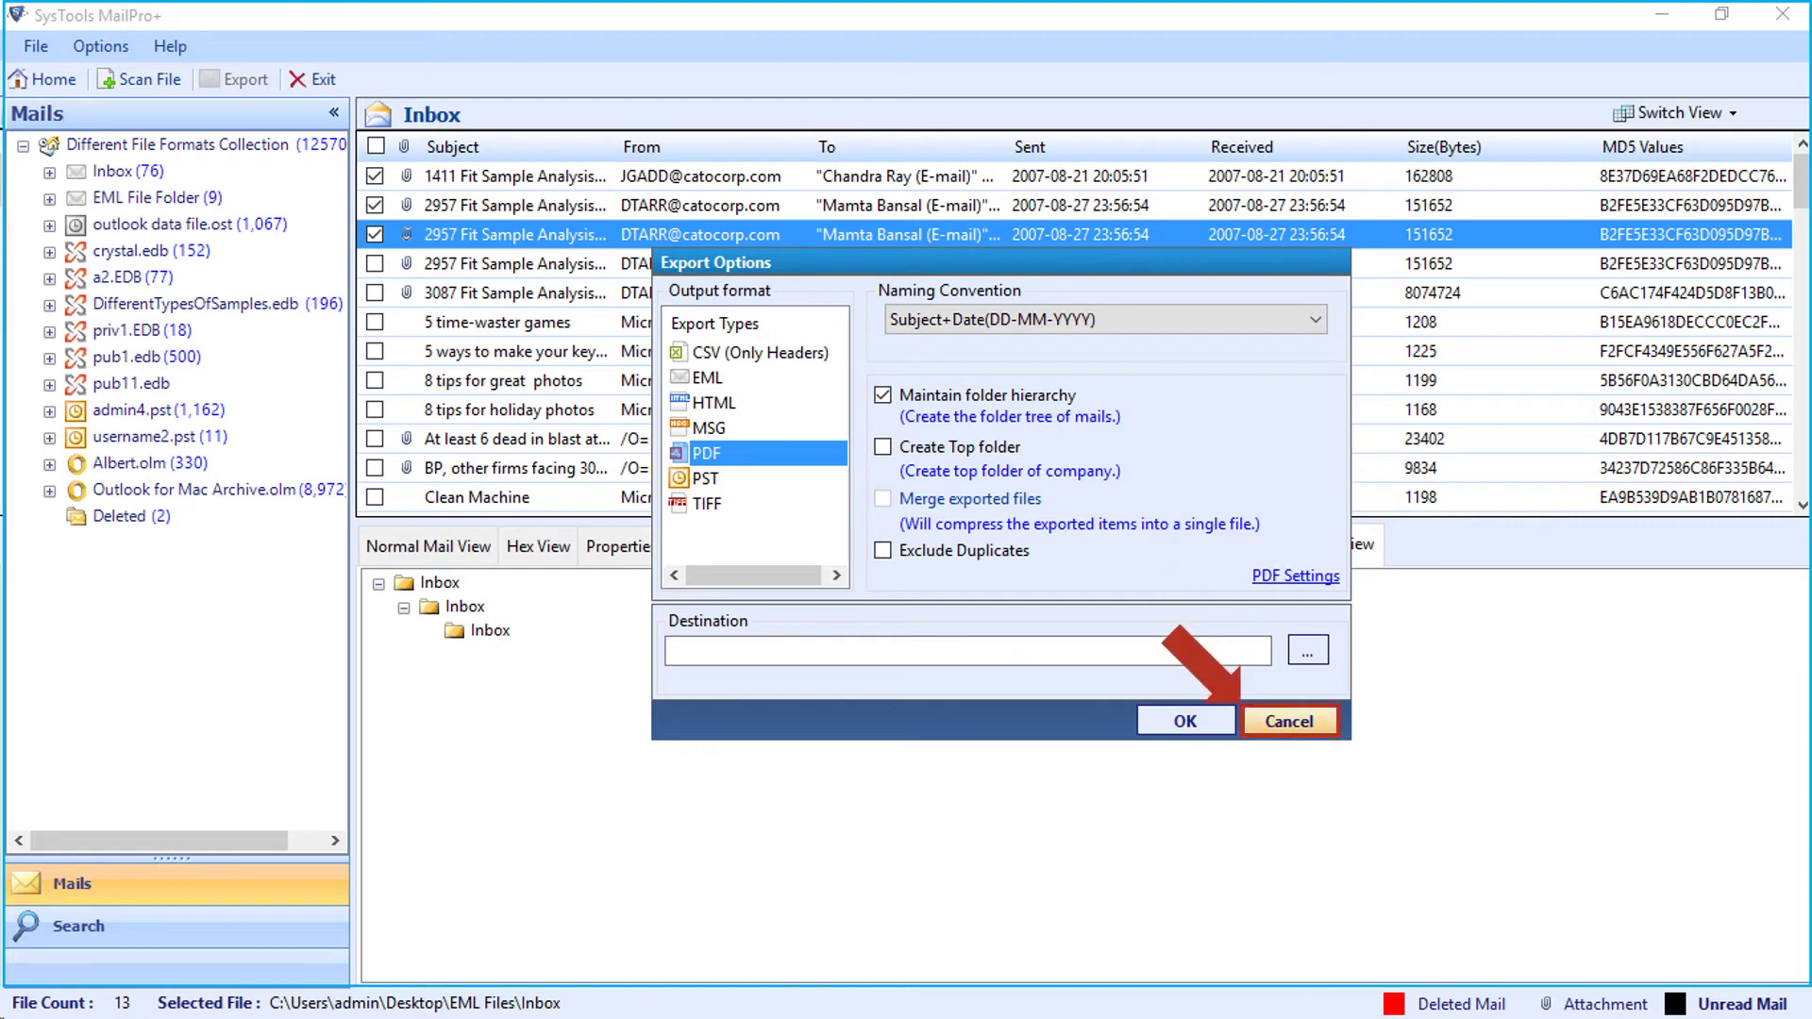
key(Escape)
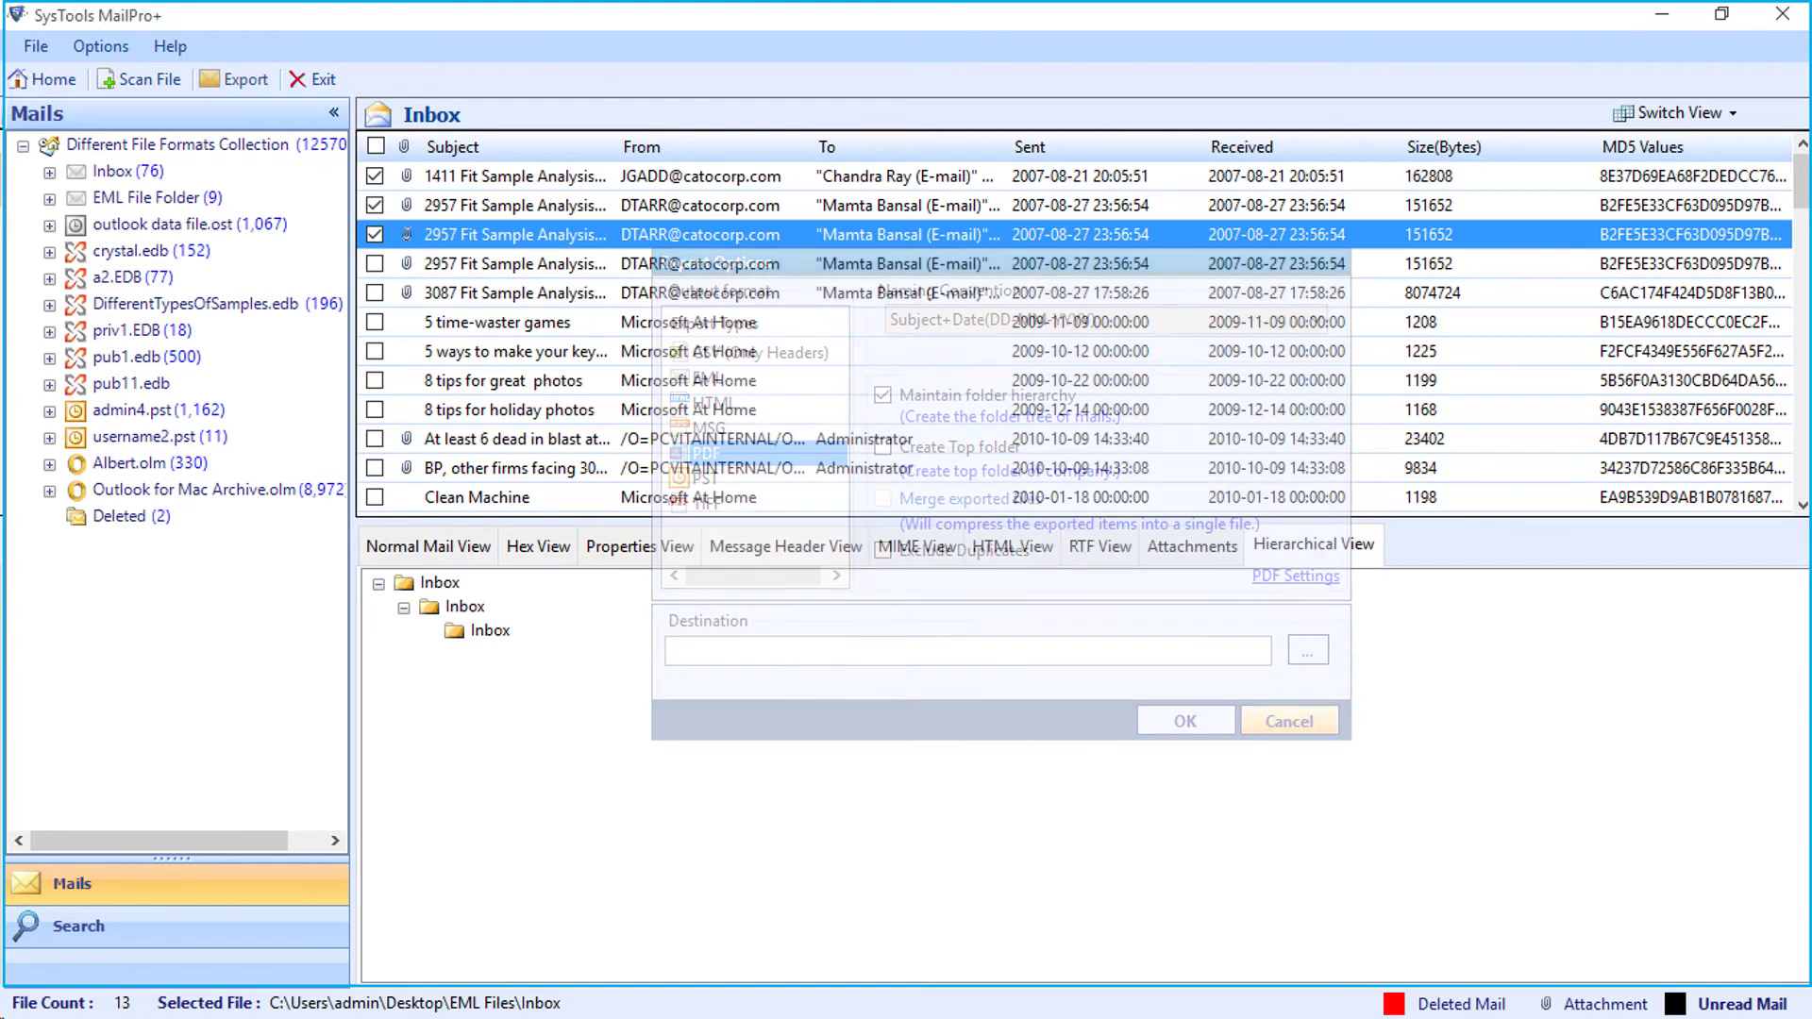
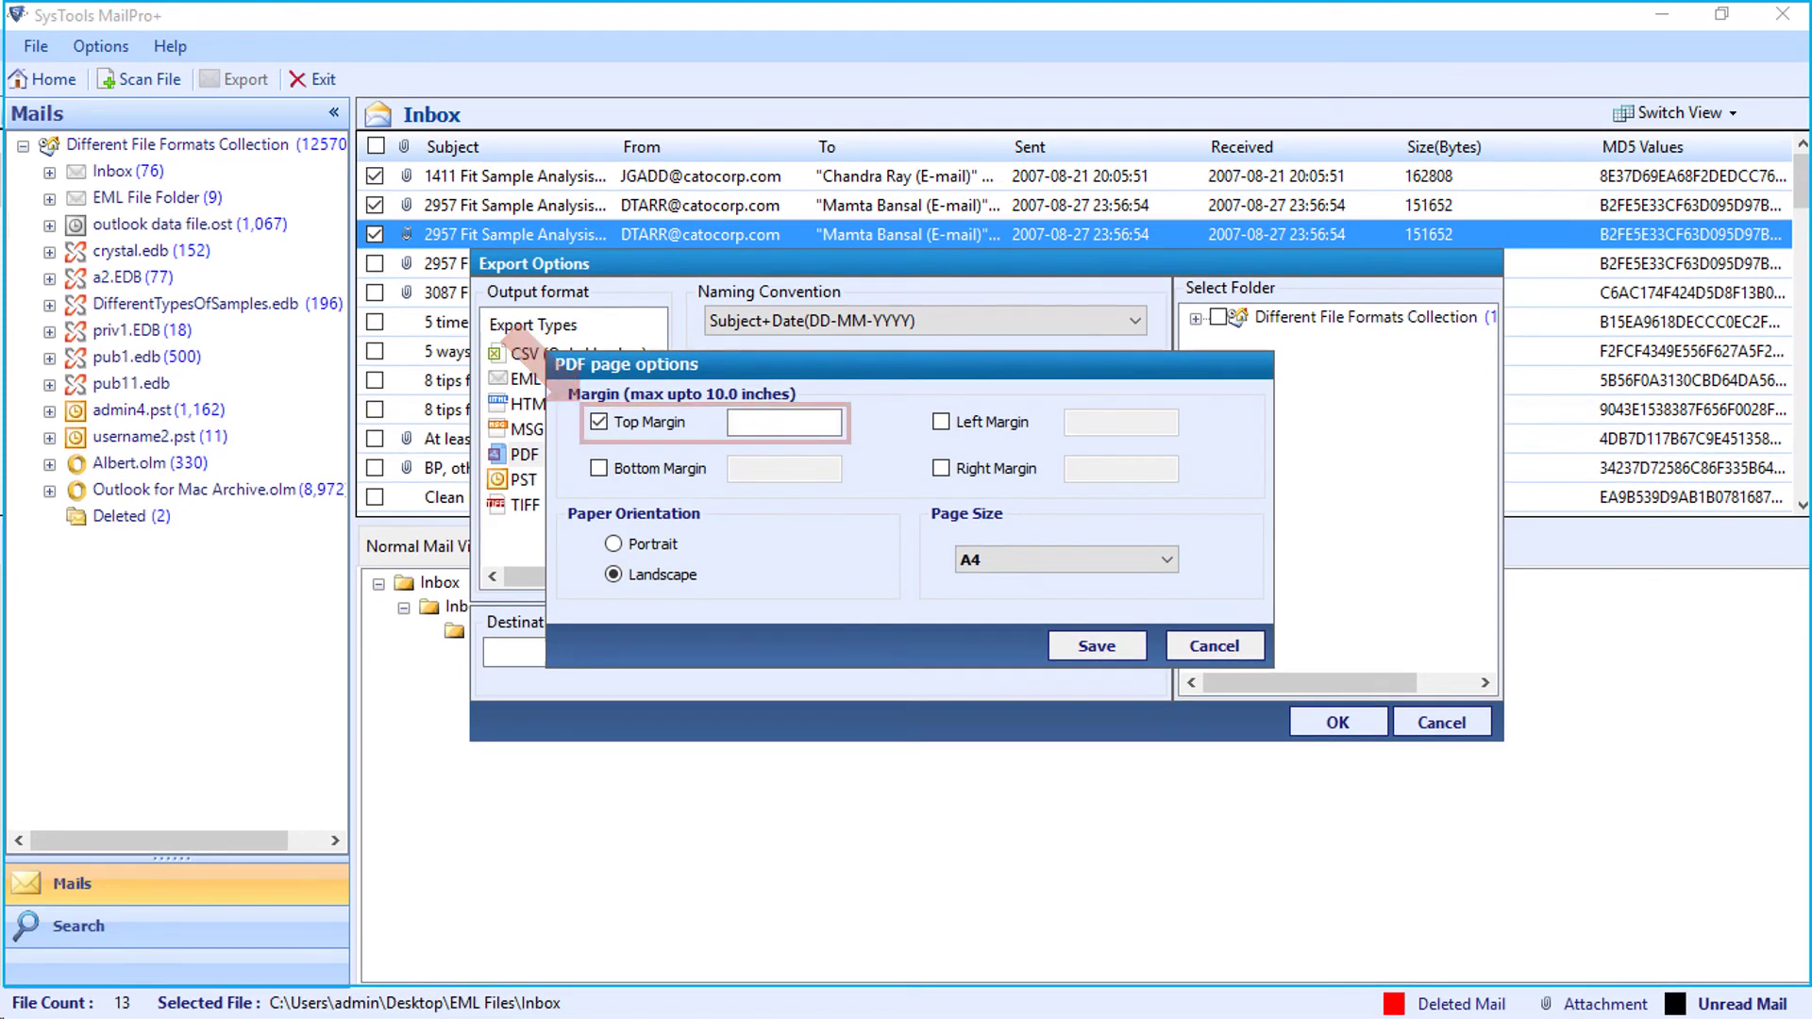
Step: Open the list of page sizes in the PDF page options
click(1067, 559)
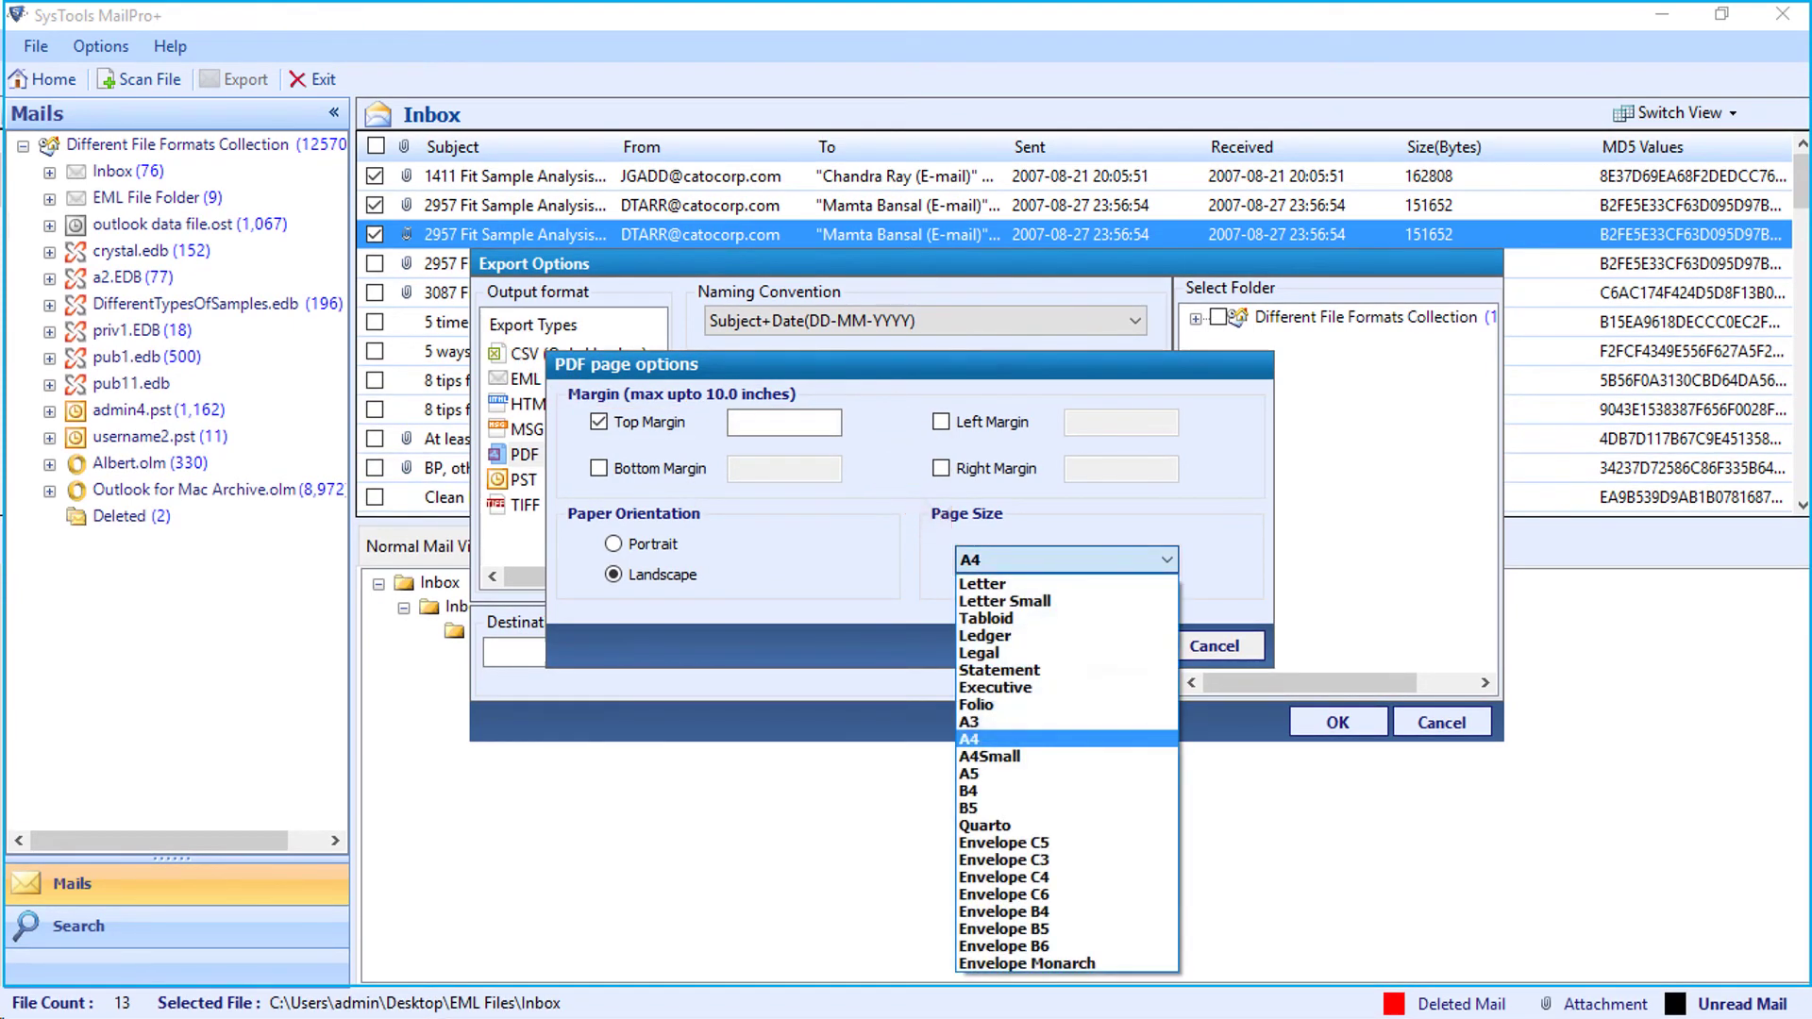